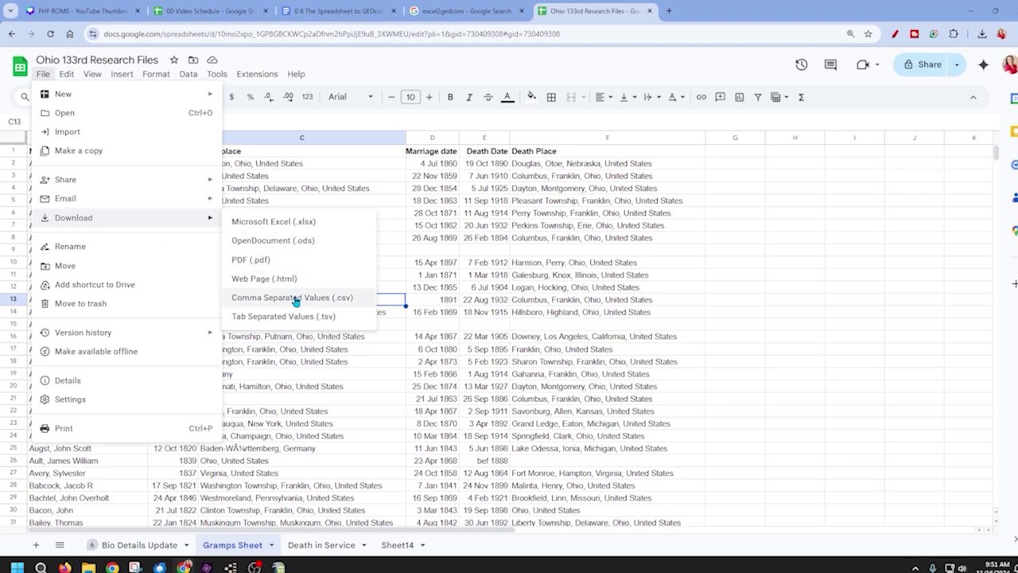
Download the Gramps Sheet as comma-separated values (.csv), and switch to Gramps to load Family Tree 1
click(295, 298)
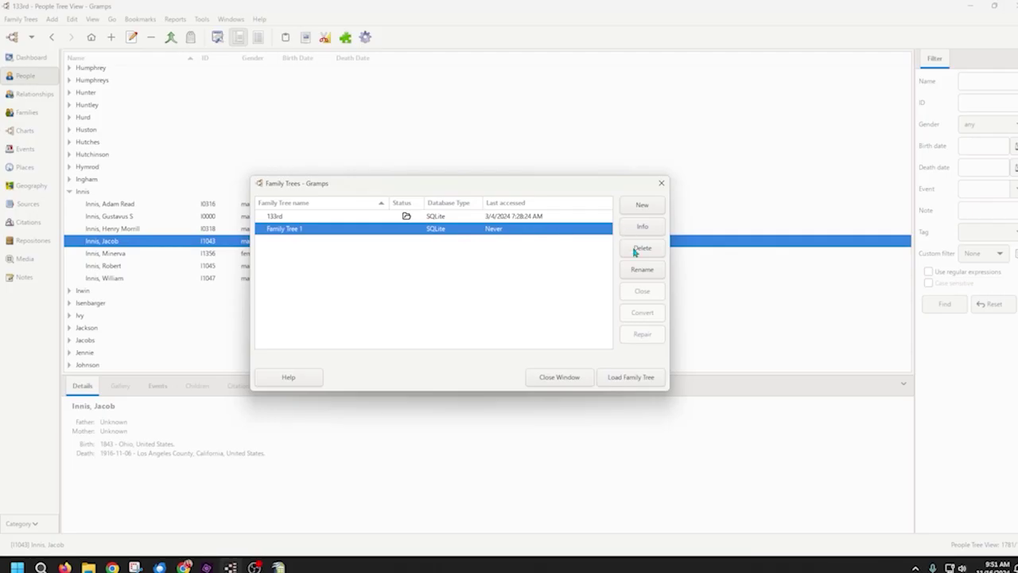
click(641, 377)
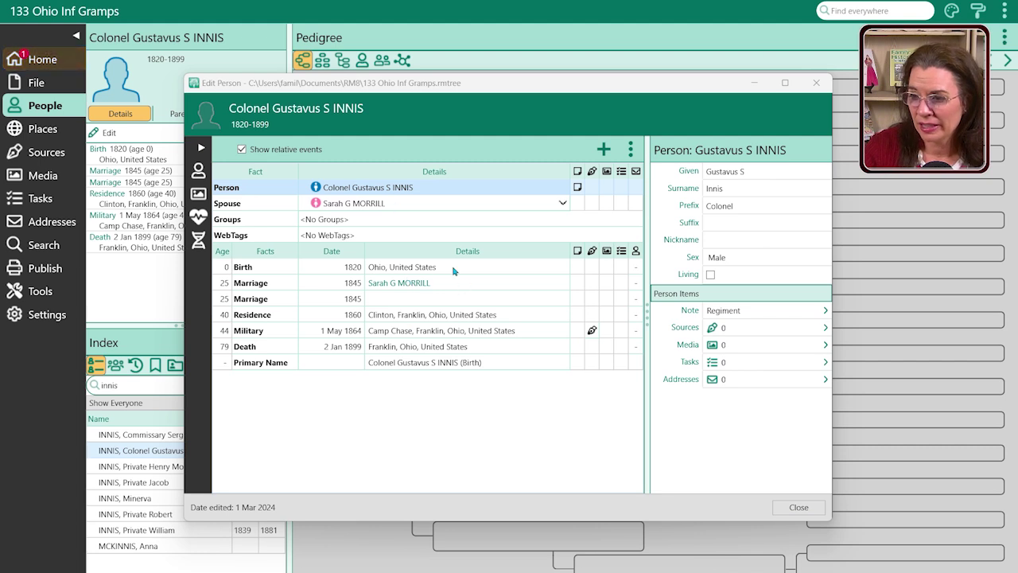
Compare the colonel's two 1845 marriage facts and delete the duplicate that has no spouse, closing the record
click(429, 301)
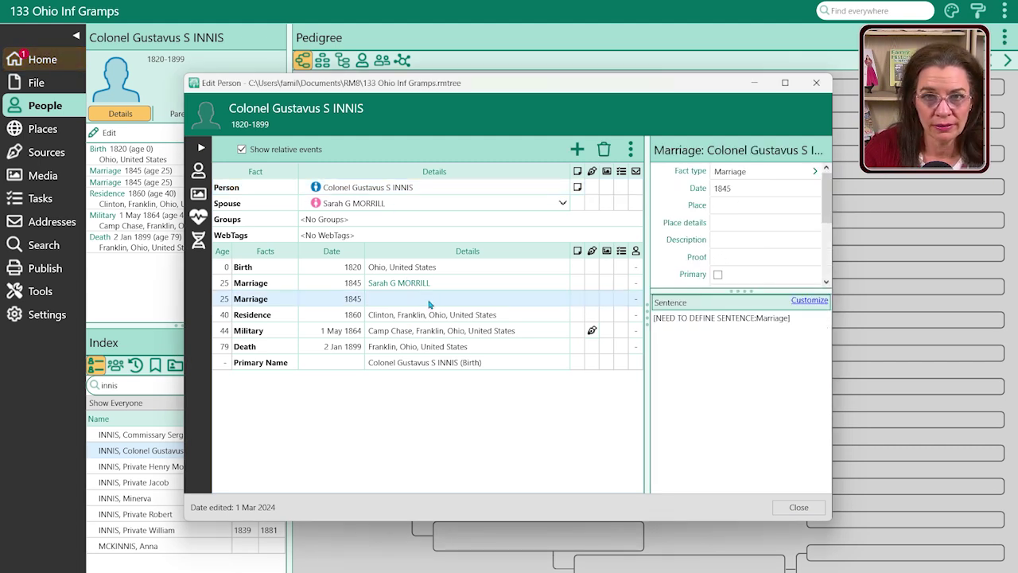
click(429, 284)
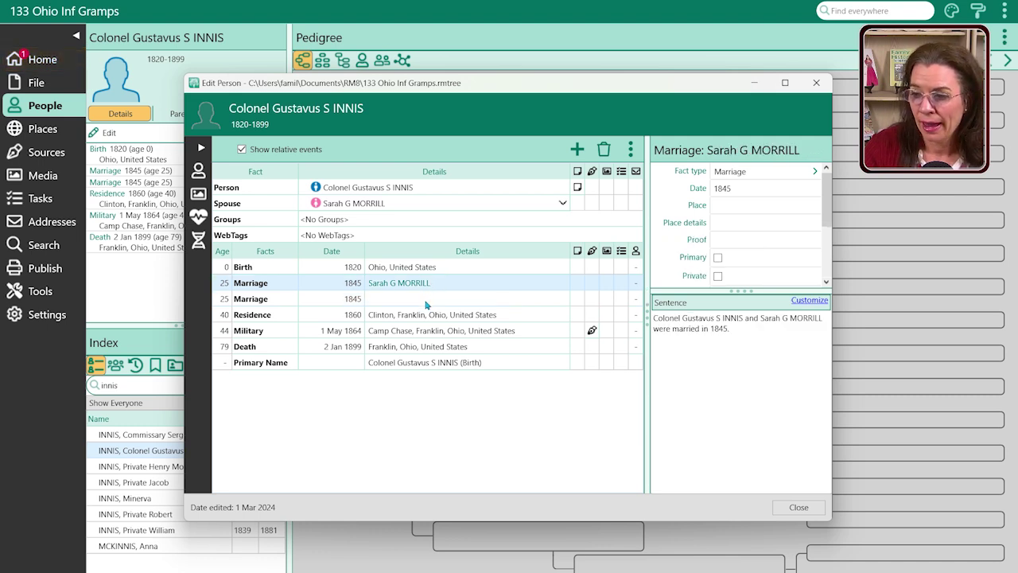
click(424, 300)
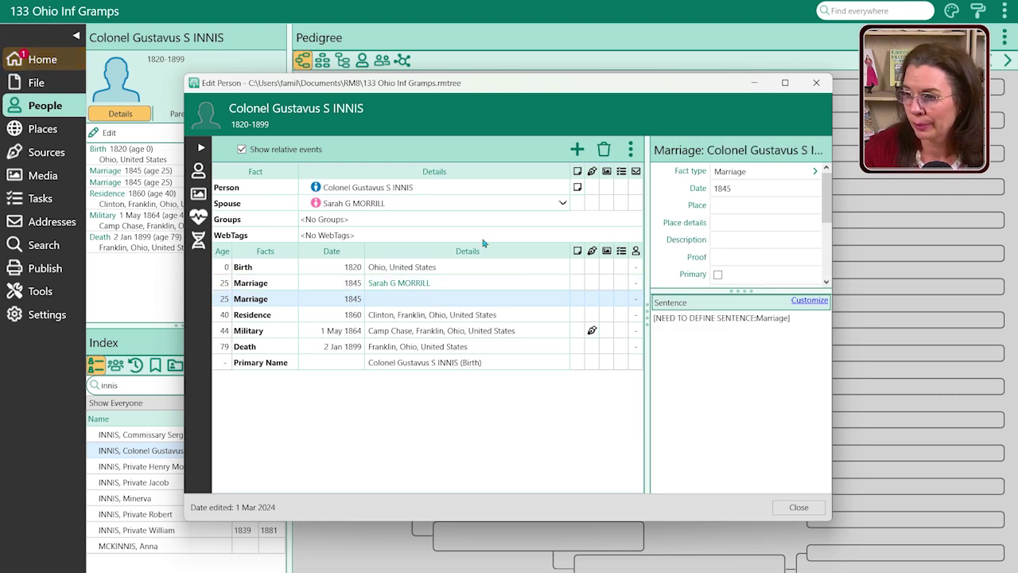
click(605, 149)
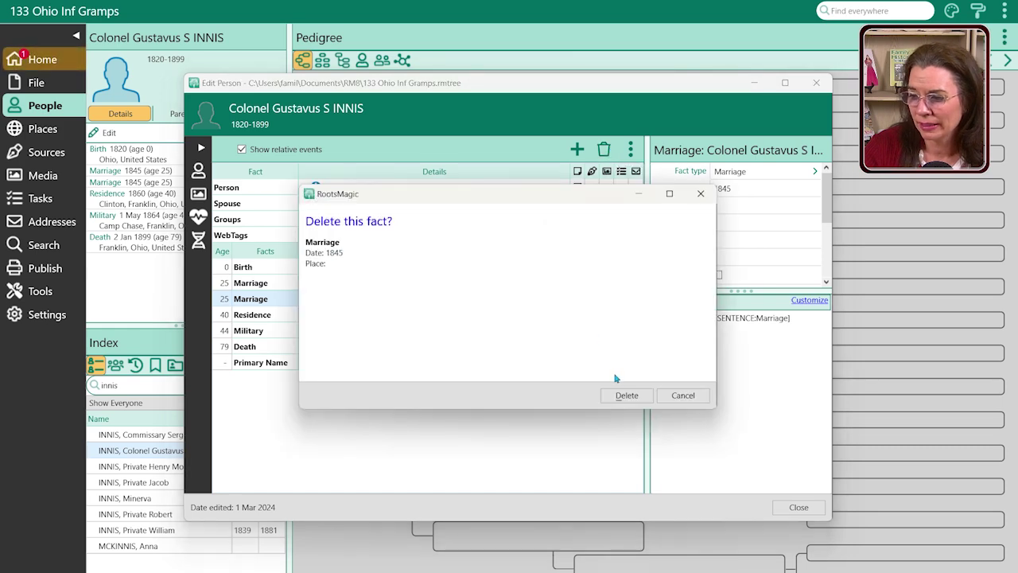
click(631, 399)
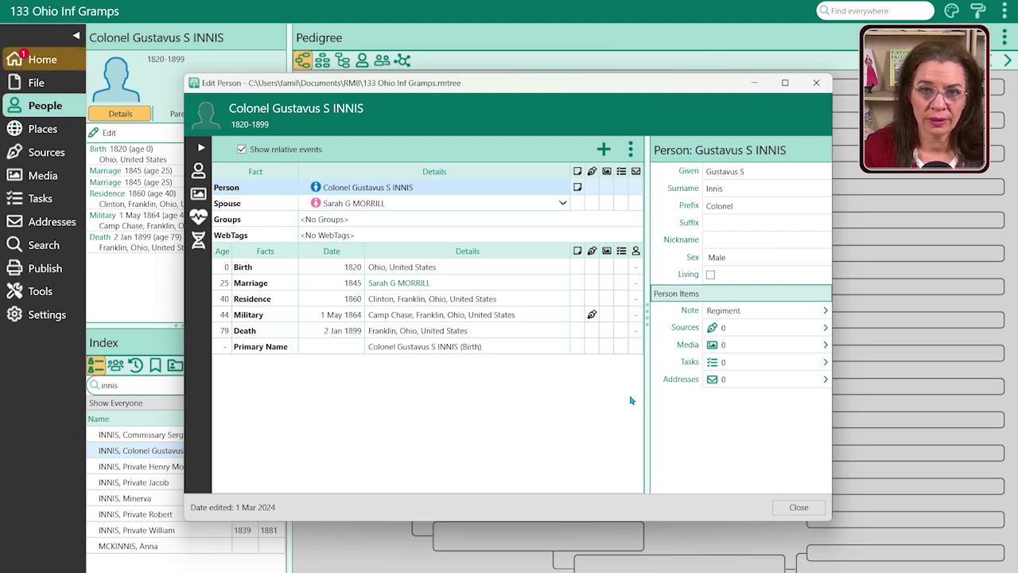
click(799, 508)
Review the recorded facts of the two privates listed directly below the colonel in the index
double_click(147, 466)
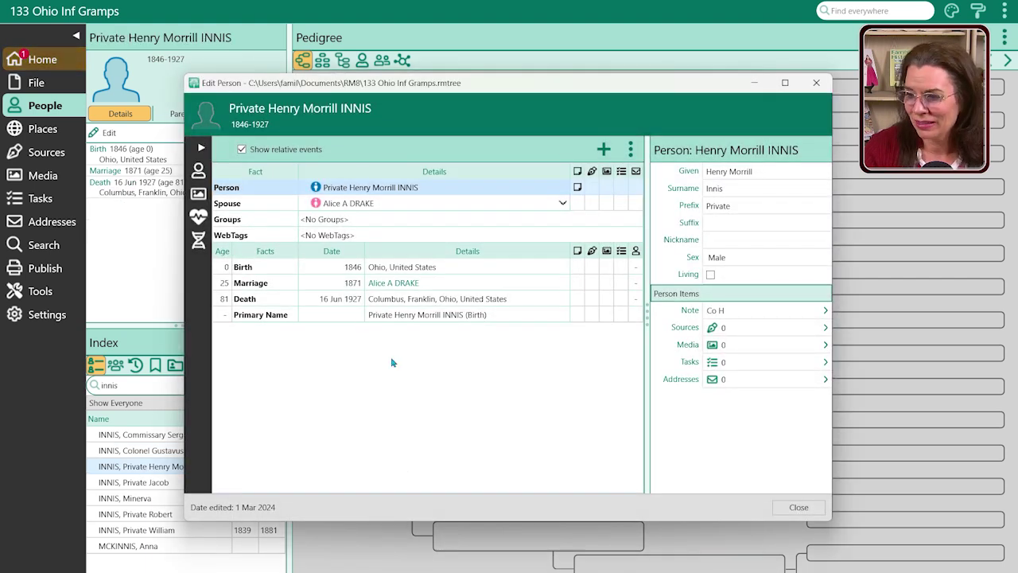
click(799, 508)
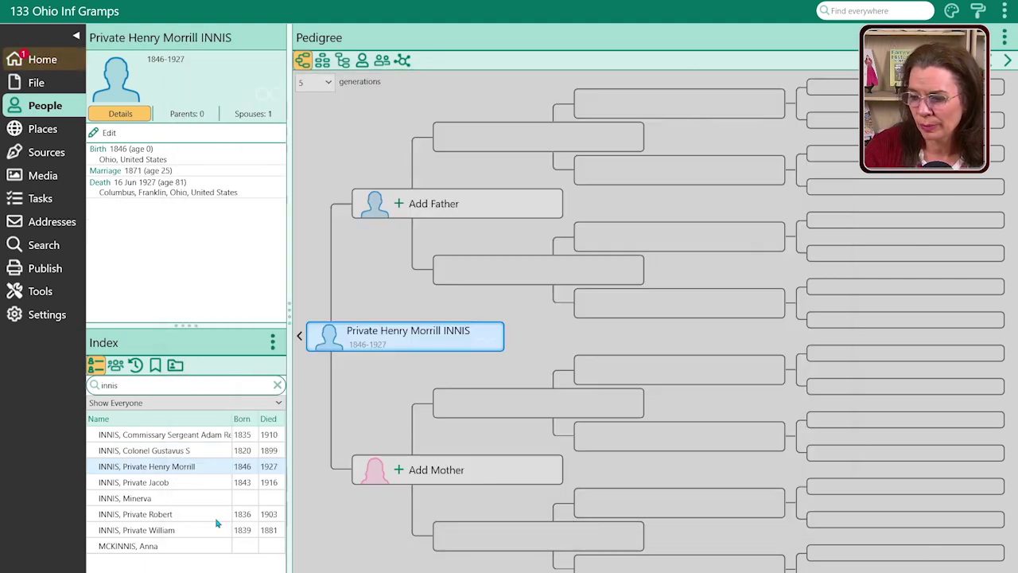
click(175, 484)
double_click(439, 345)
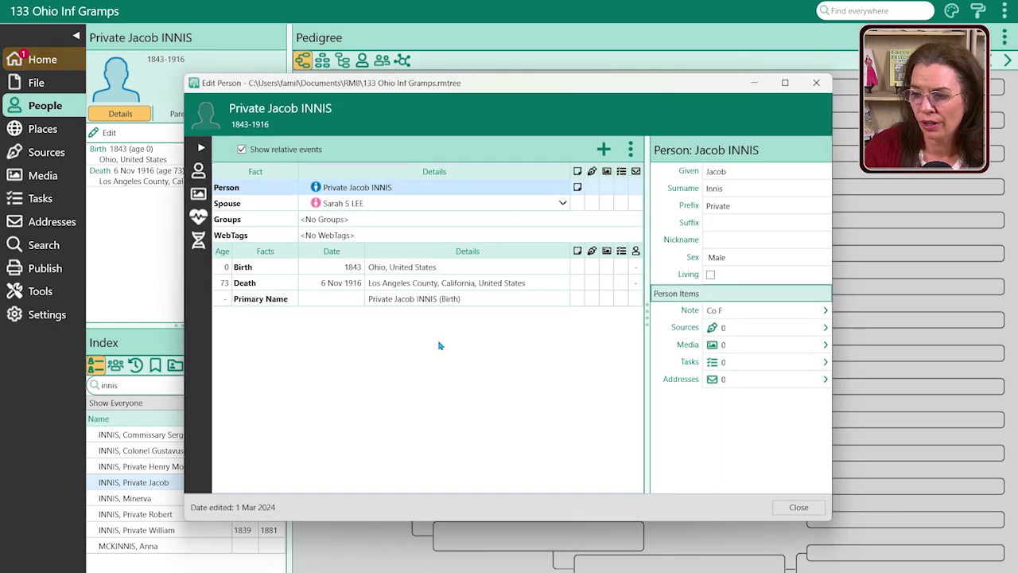
click(798, 506)
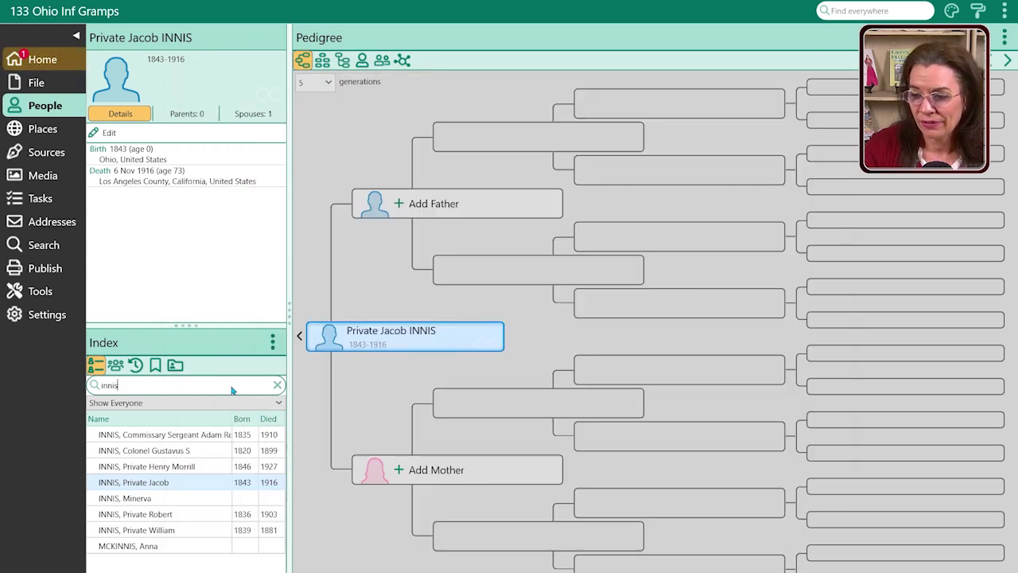
Search the people index for a different surname and review the marriage facts of the private with two spouses
double_click(109, 385)
text(tw)
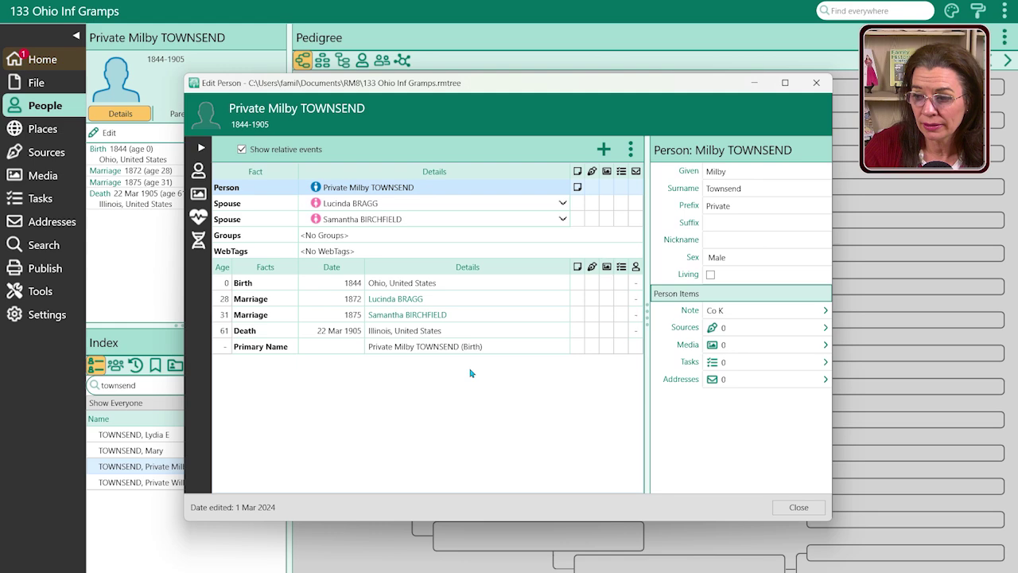
click(811, 511)
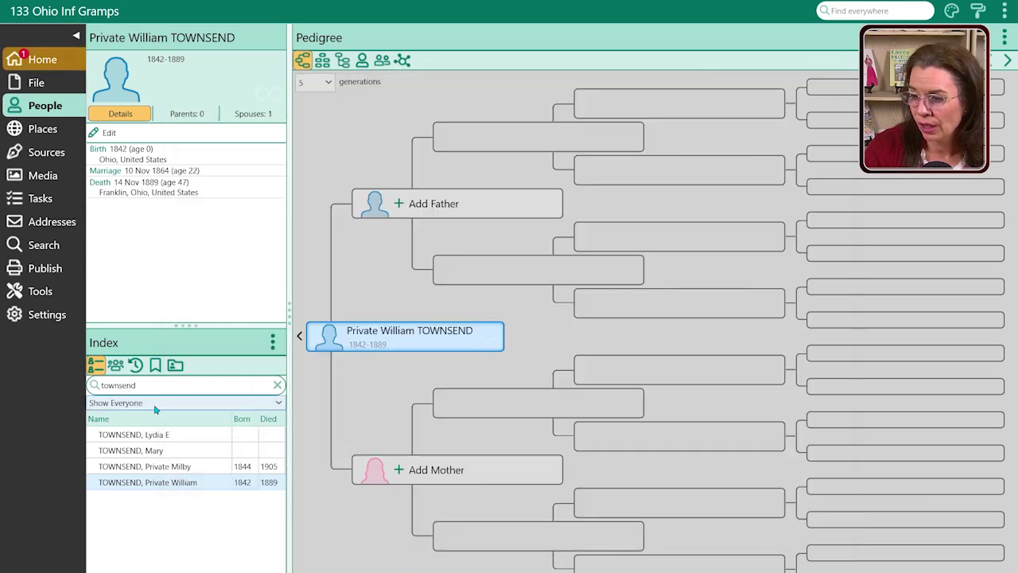
Search the index for the colonel's surname again and examine the source citation attached to his Military fact
drag(160, 385, 102, 384)
text(innis)
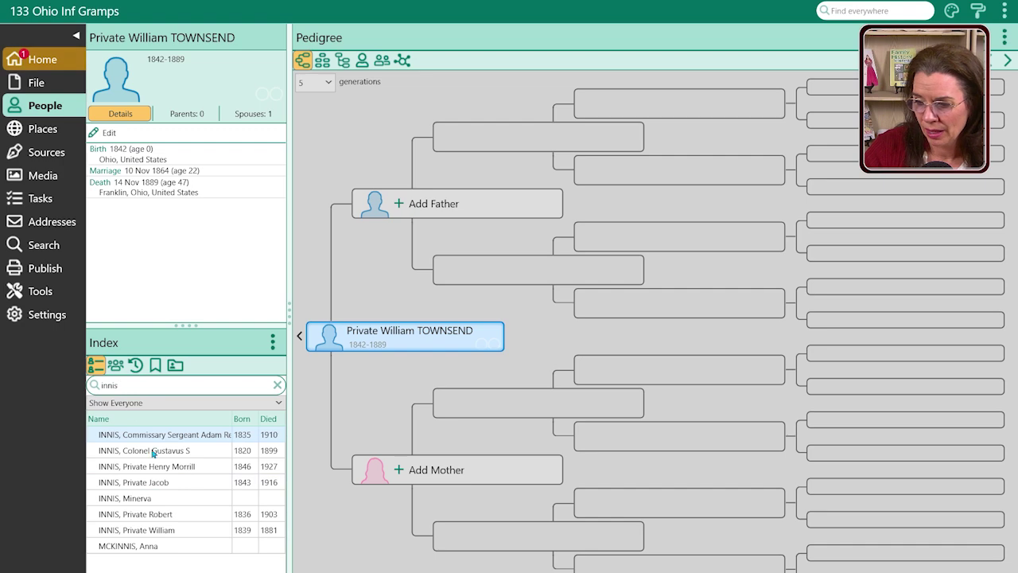
click(151, 450)
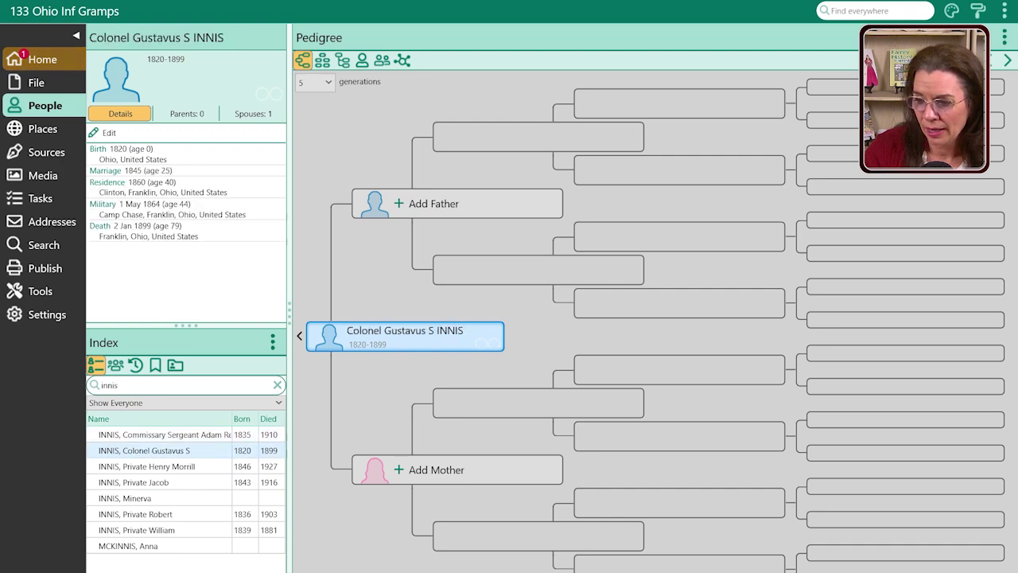
double_click(381, 328)
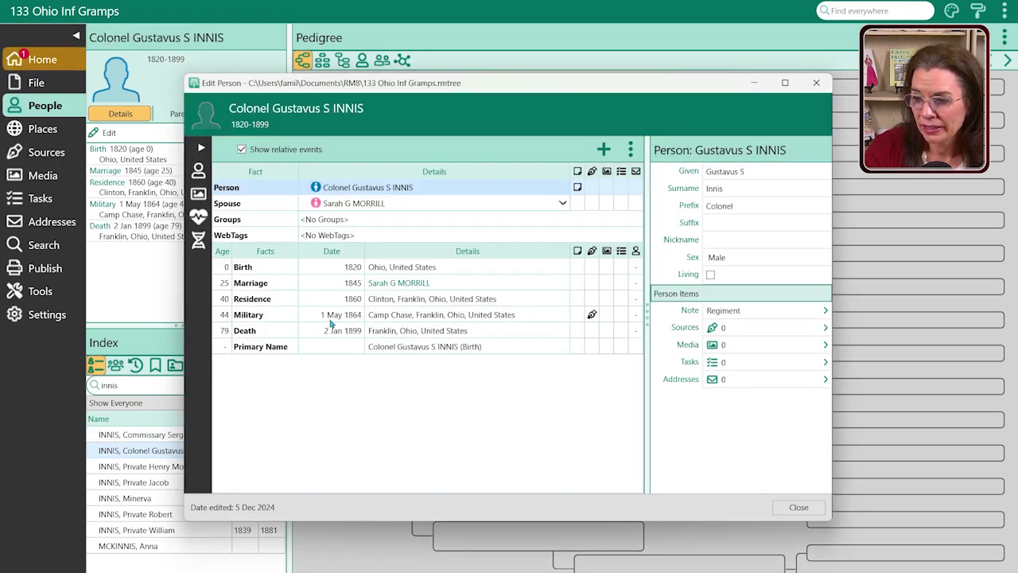
click(394, 319)
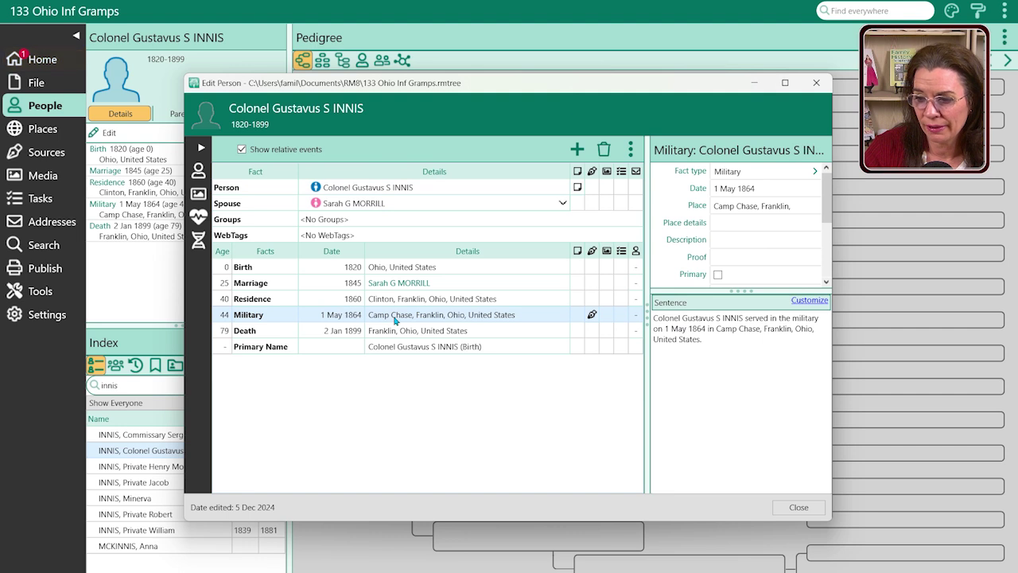
click(591, 315)
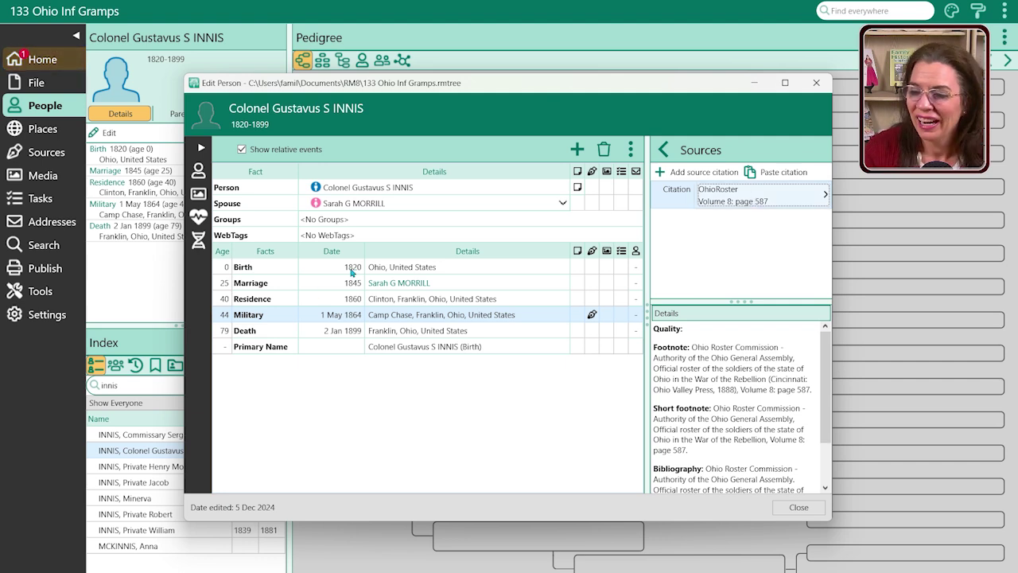
click(798, 506)
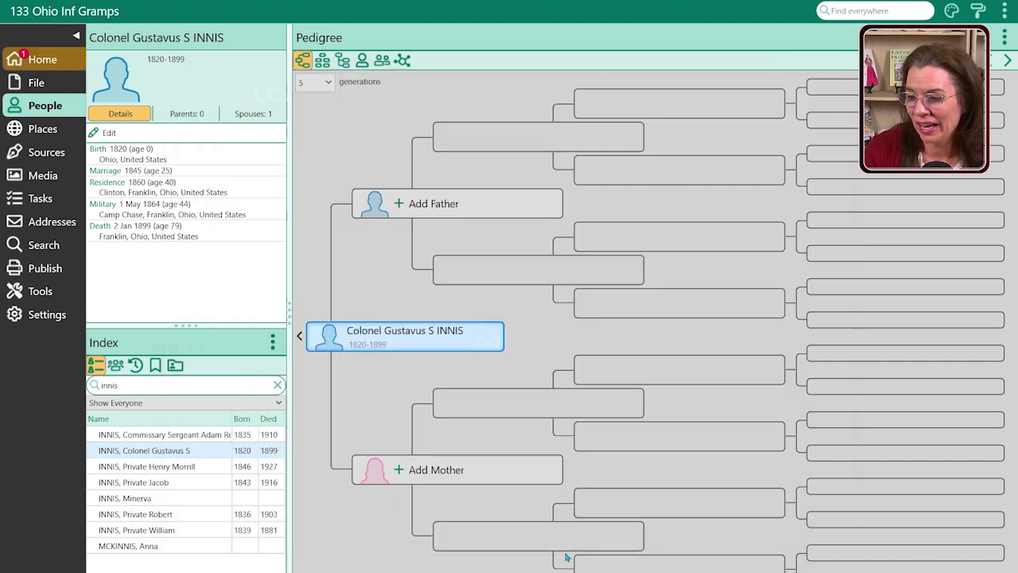
Check the facts and sources in the record of the private listed directly below the colonel
click(164, 467)
double_click(356, 346)
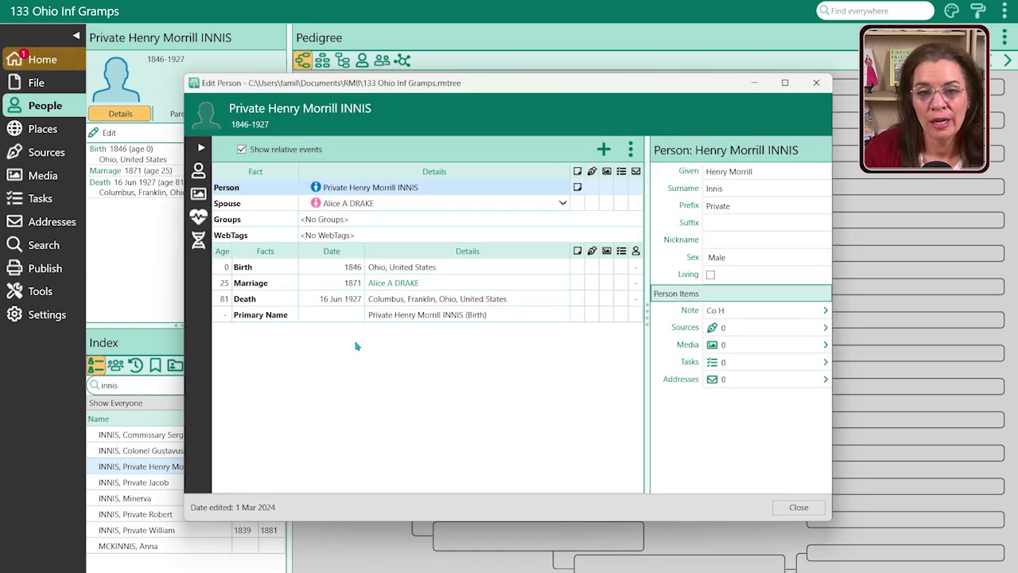
click(798, 508)
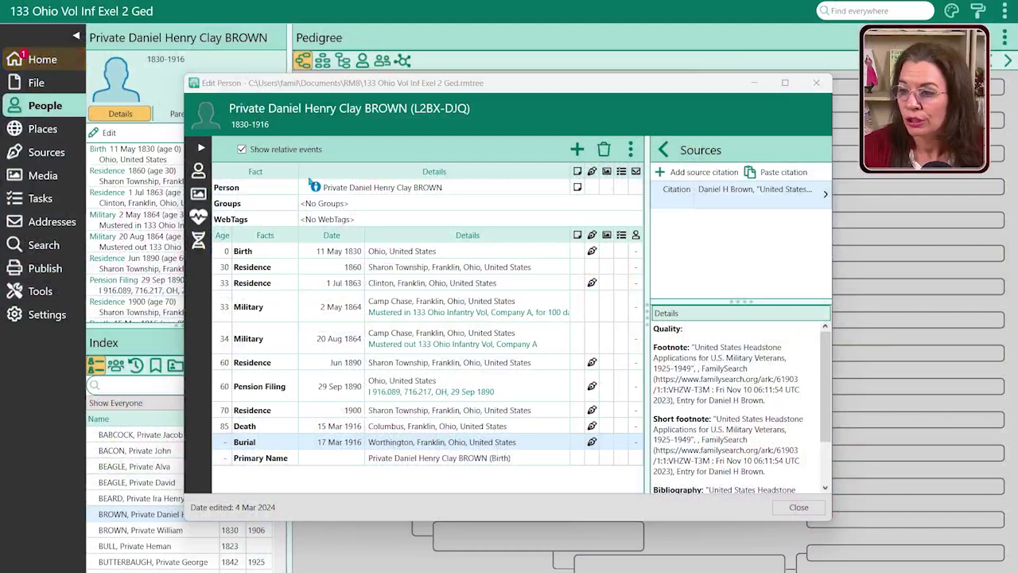
Review the private's name prefix and his birth, residence, military, pension filing, death and burial facts in the Exel 2 Ged tree
click(425, 192)
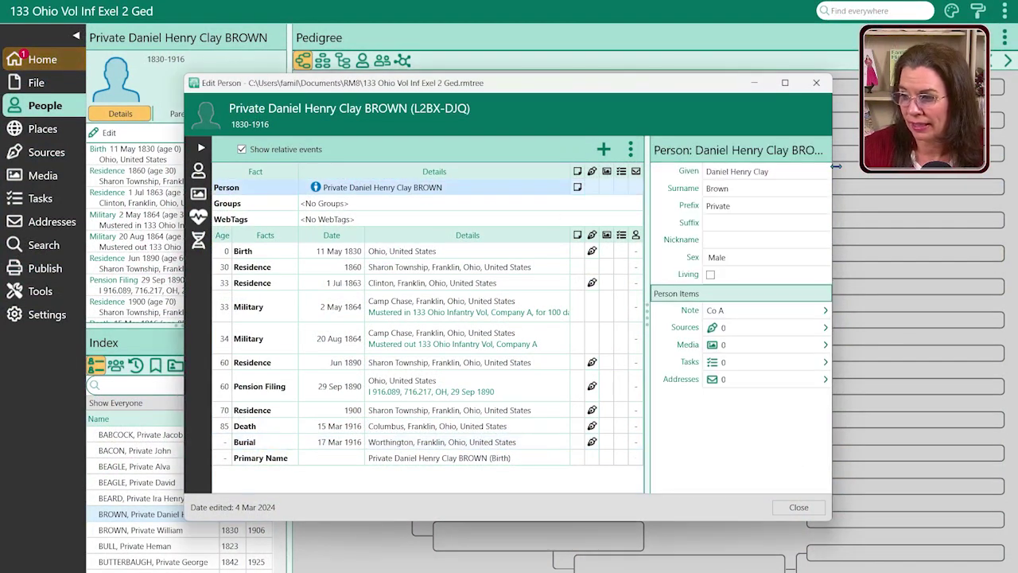
click(749, 204)
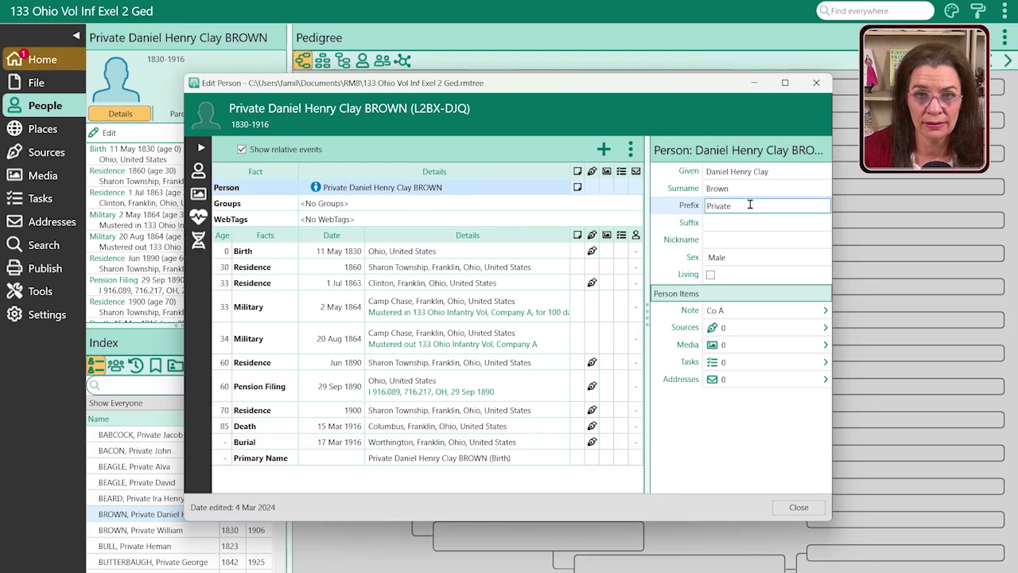
click(430, 256)
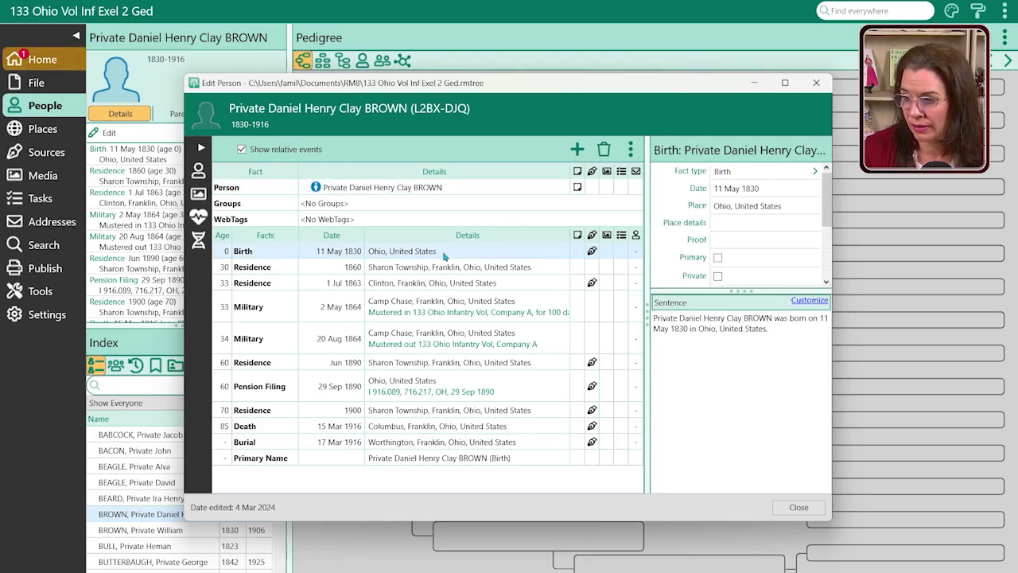
click(446, 273)
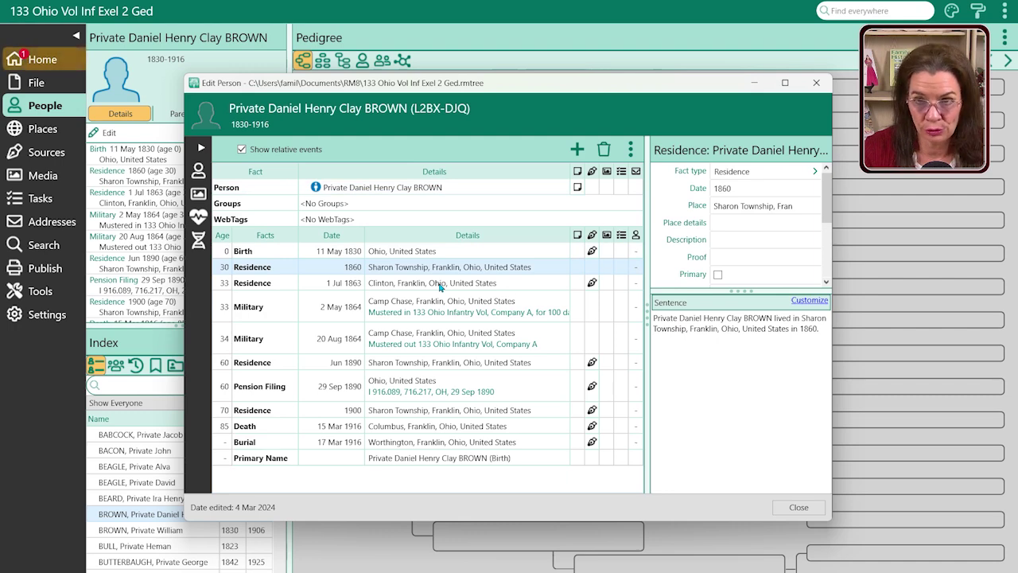
click(439, 286)
click(433, 307)
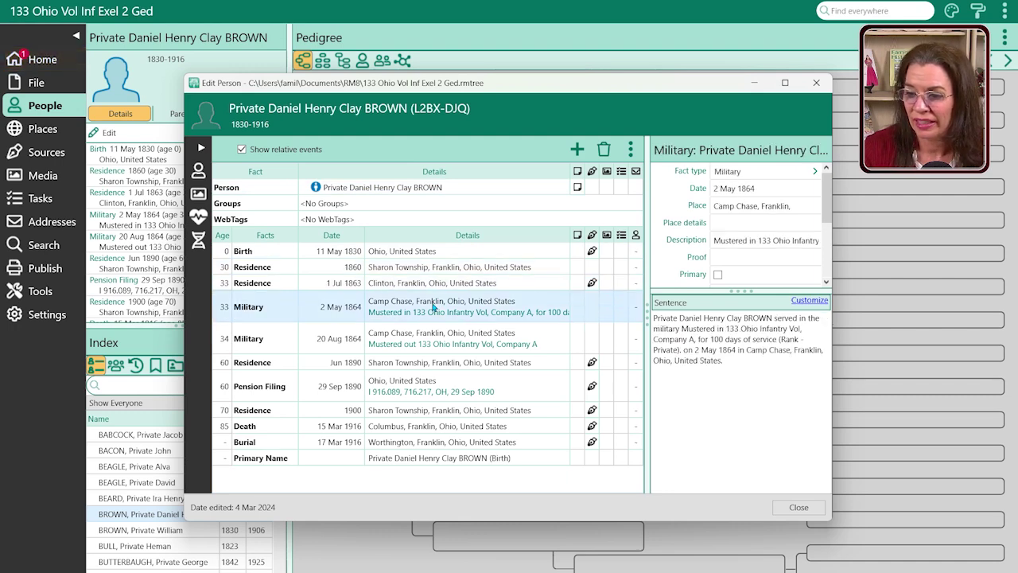
click(426, 346)
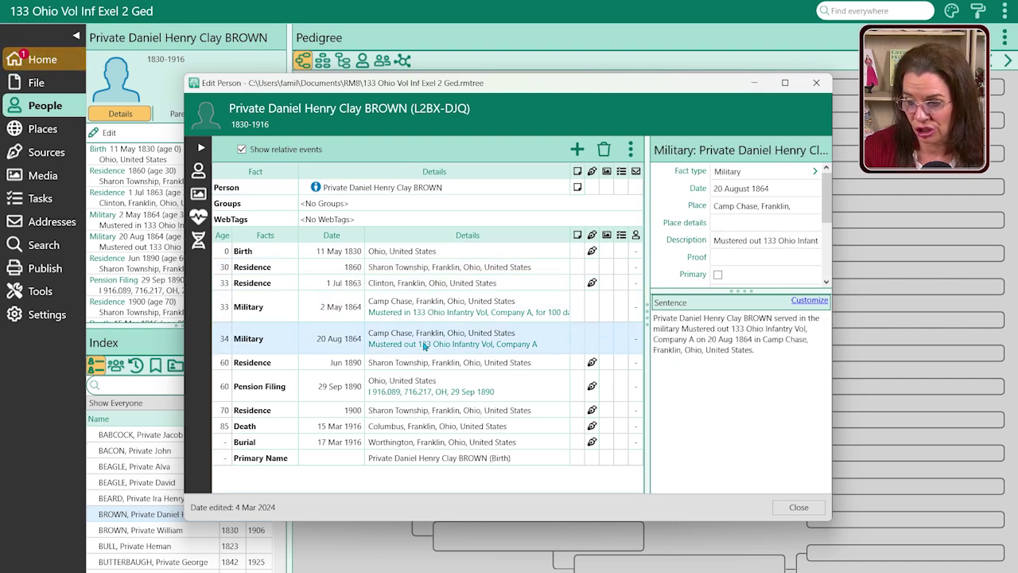
click(415, 366)
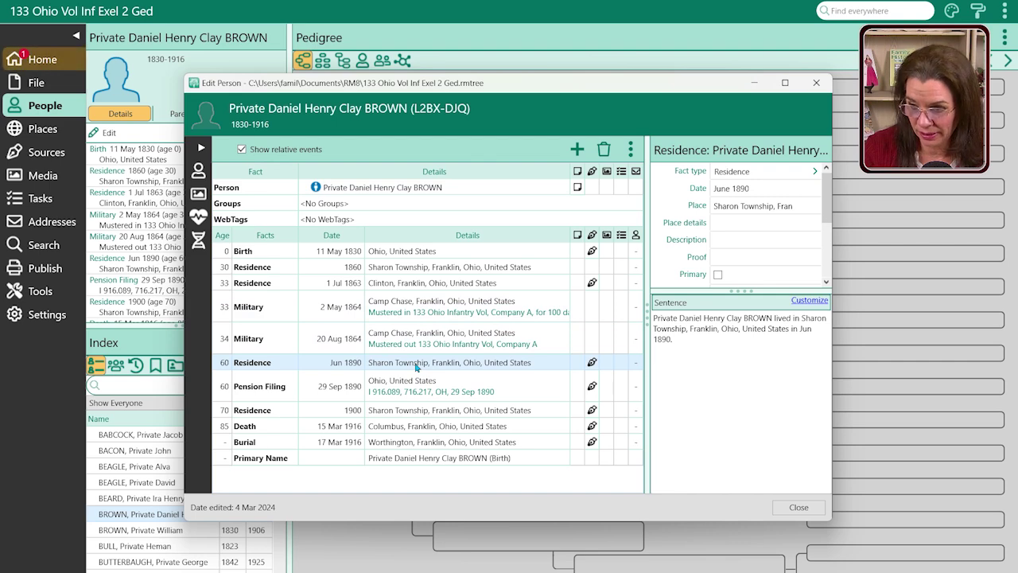
click(410, 388)
click(395, 427)
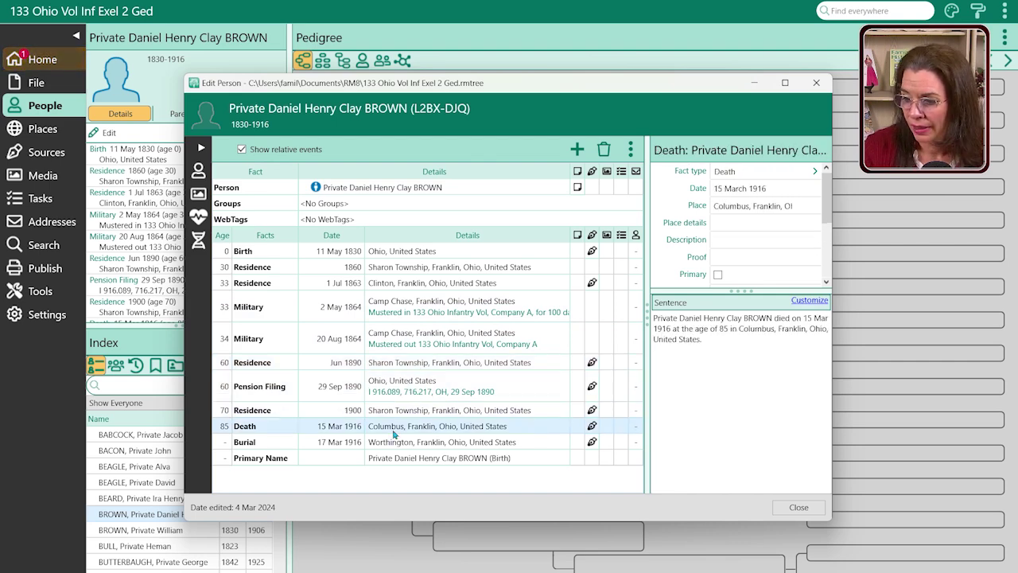
click(394, 444)
click(461, 187)
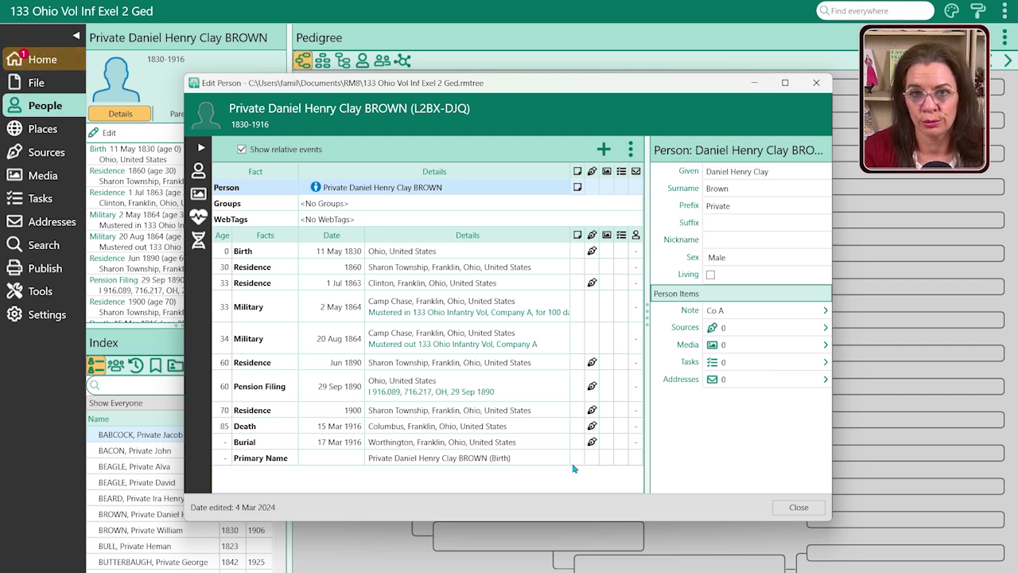
Inspect the source citations for the 1860 residence, 2 May 1864 military, birth and death facts
click(586, 268)
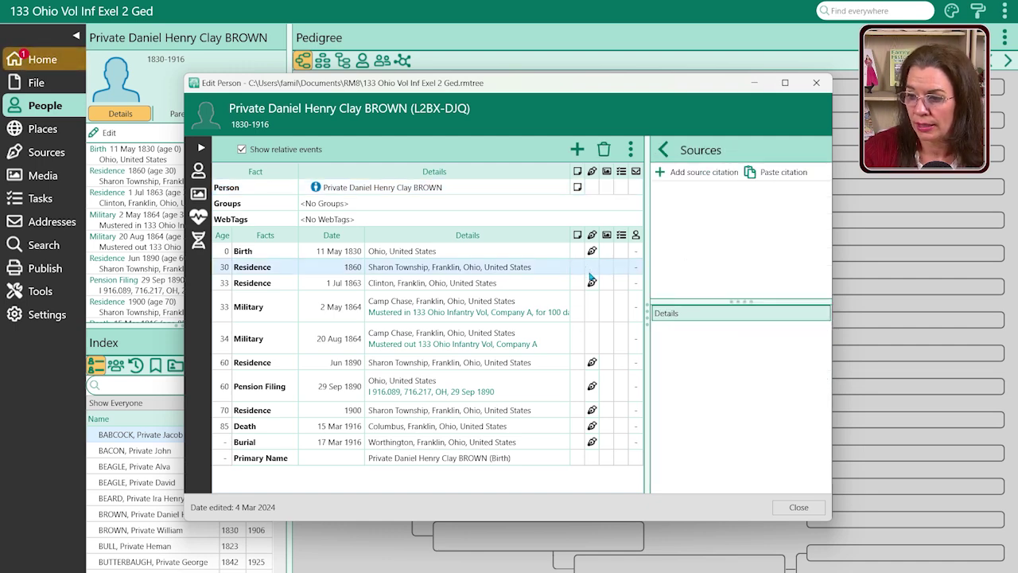
click(591, 314)
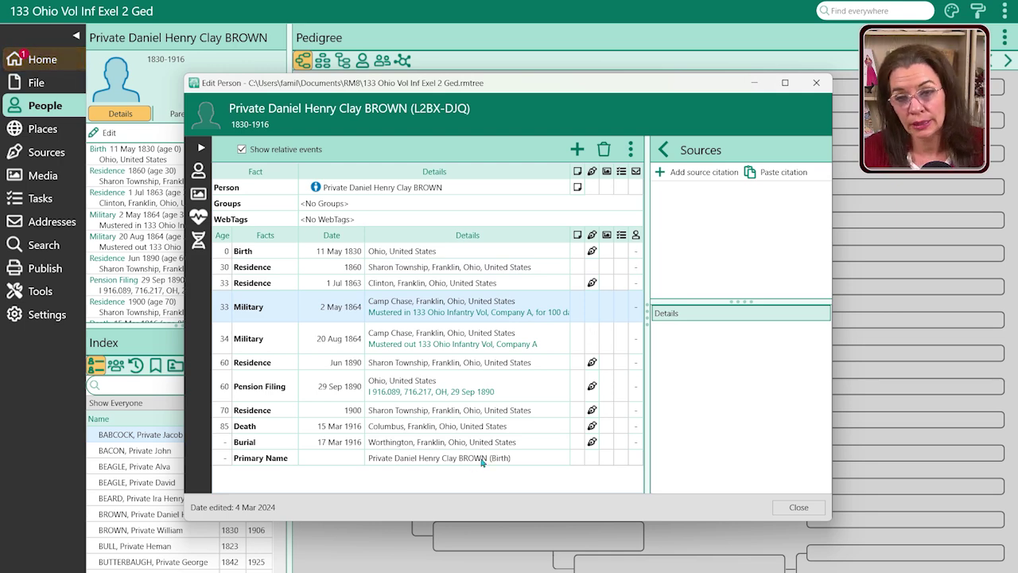
click(592, 256)
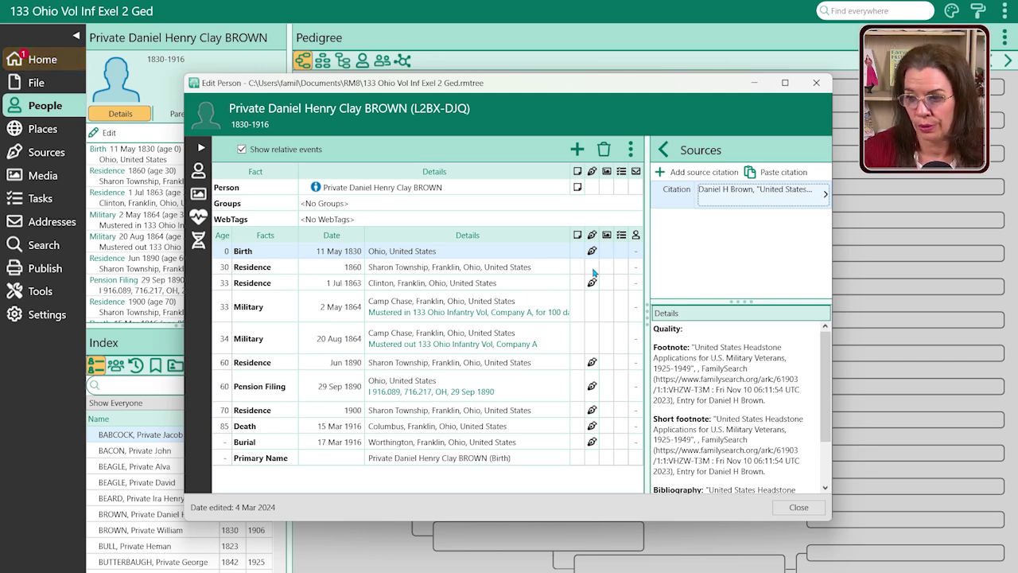
click(593, 427)
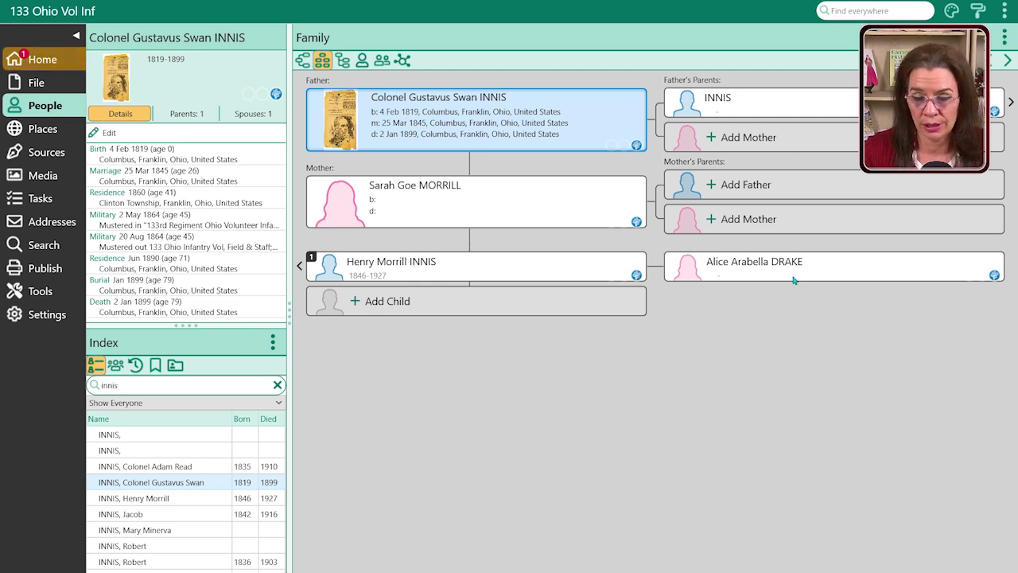
Show the family of the colonel's father in the family view of the 133 Ohio Vol Inf tree
click(1010, 103)
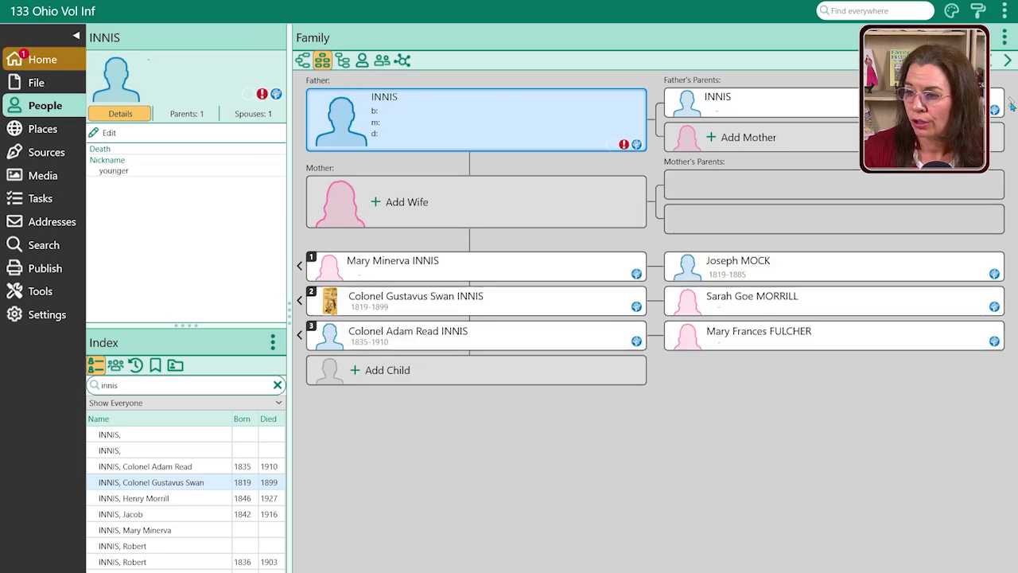
Check the facts of the family's third child, the first child and her husband, including the husband's full record
click(450, 340)
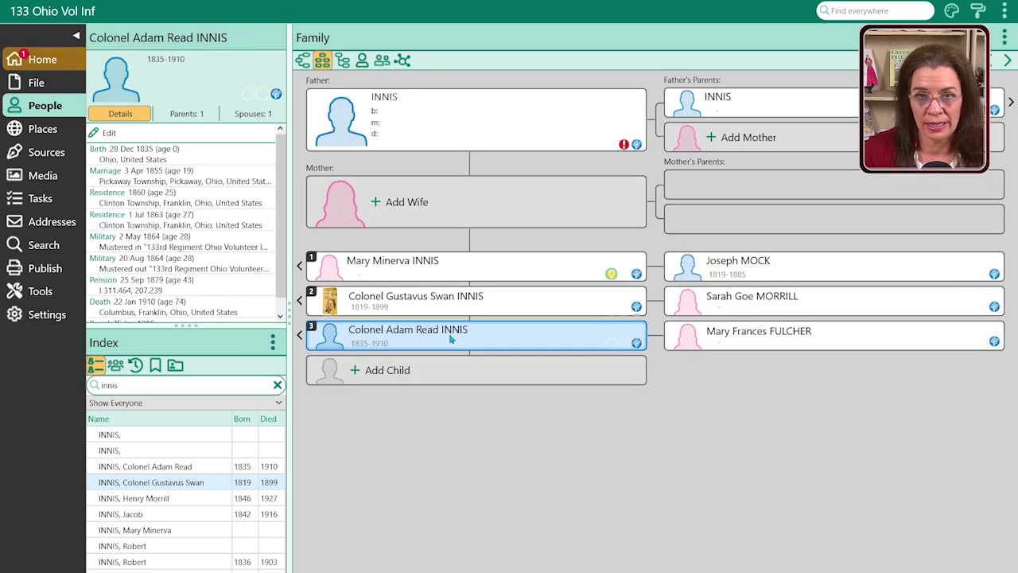
click(433, 268)
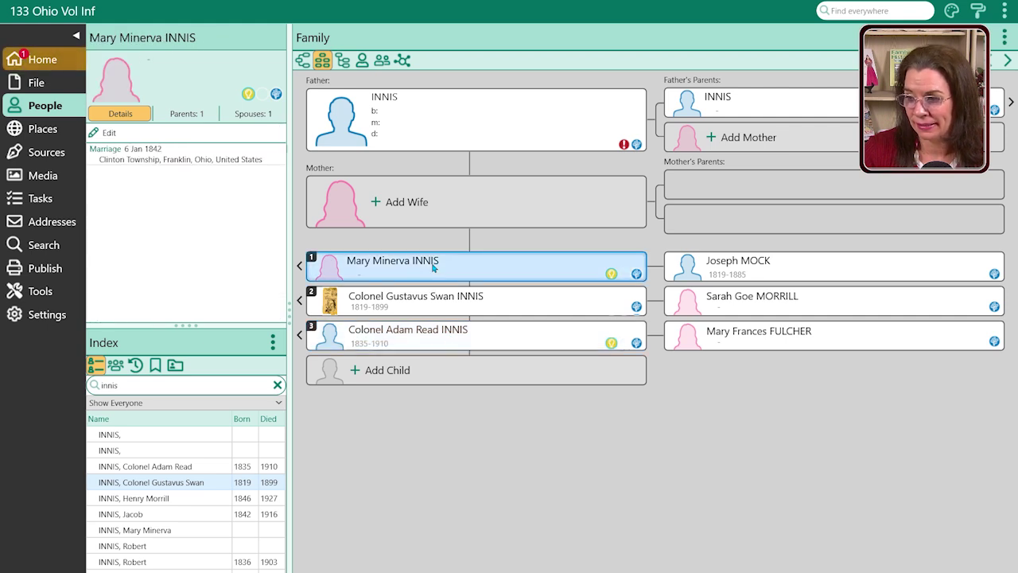
click(815, 279)
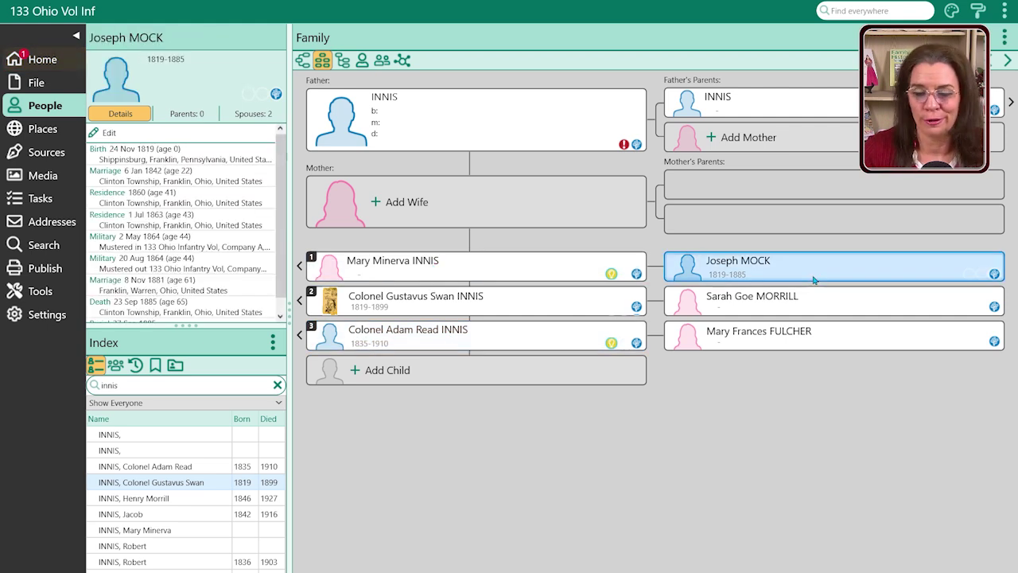
double_click(920, 270)
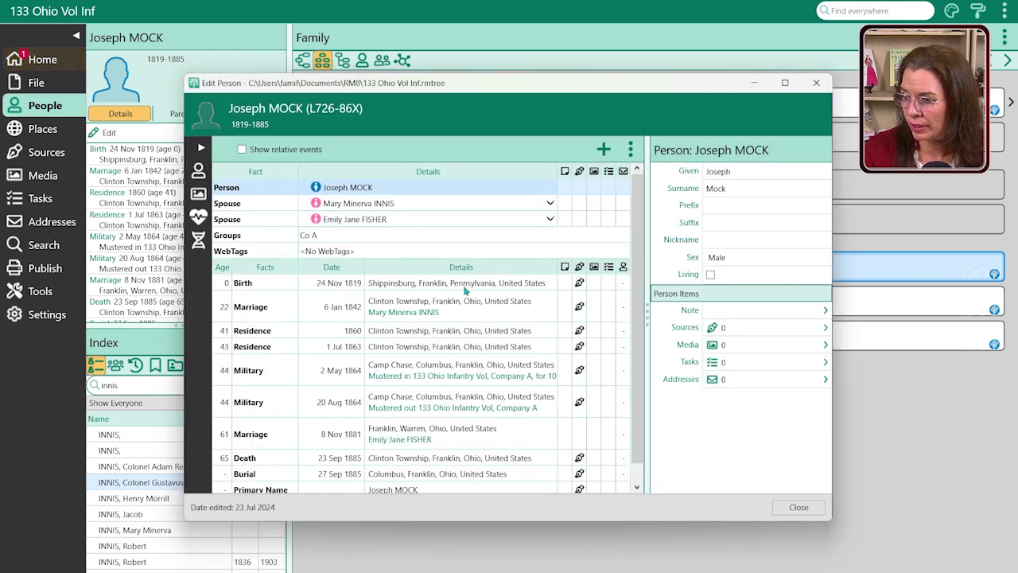
click(816, 82)
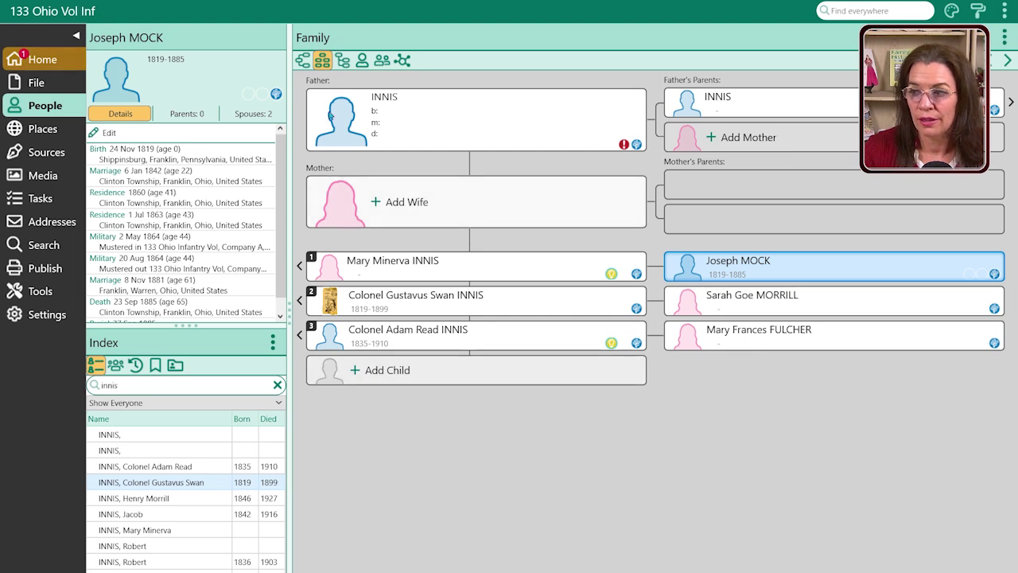
Go up to the grandfather's family, show his first son's family and check the record of that son's first child
click(1004, 104)
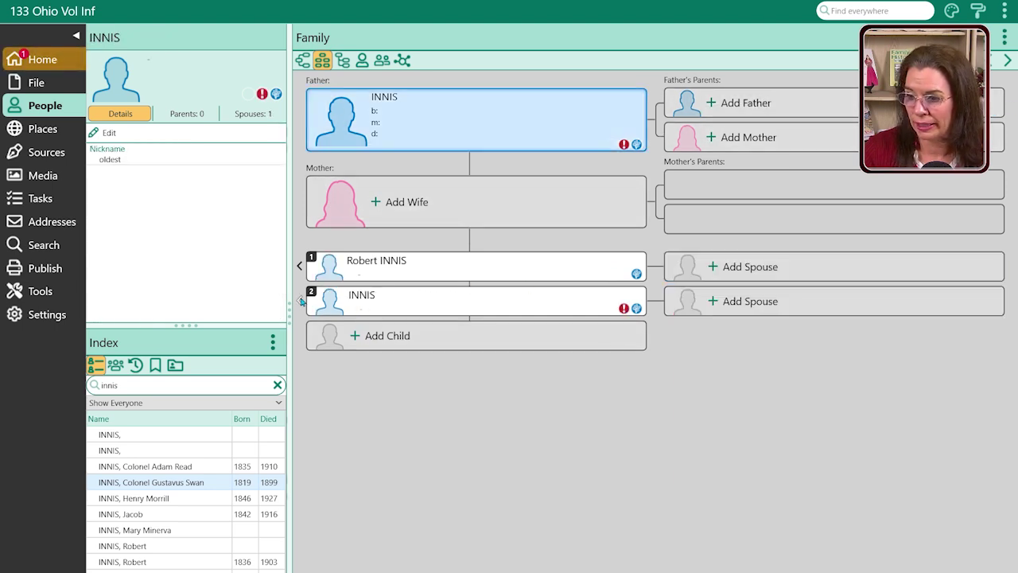
click(299, 267)
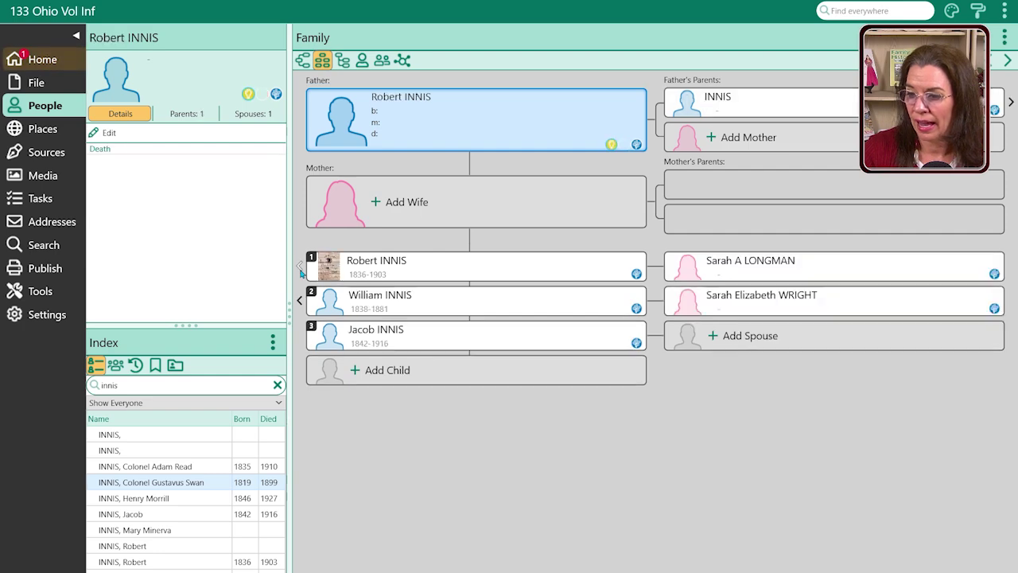
click(421, 267)
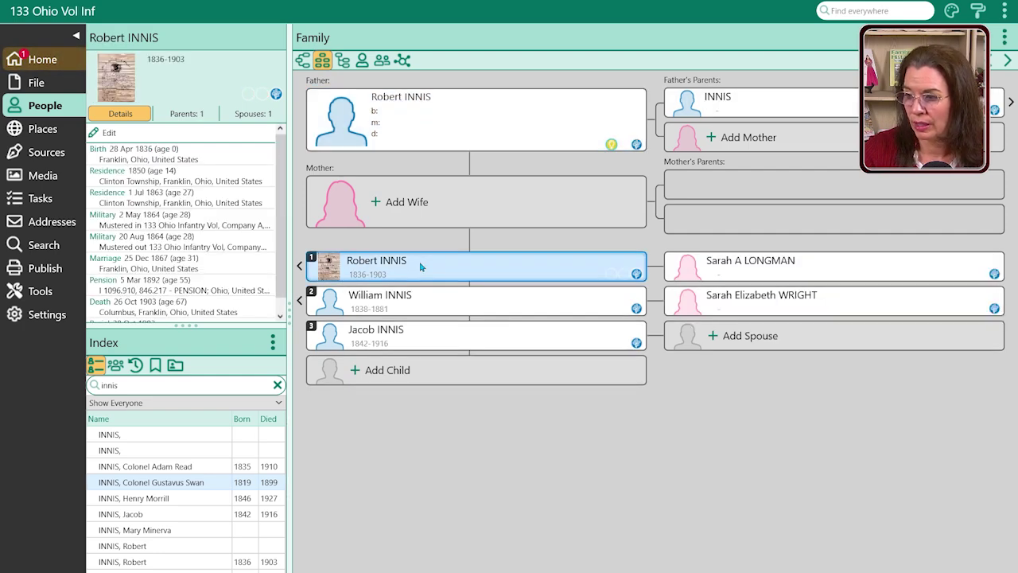
double_click(422, 267)
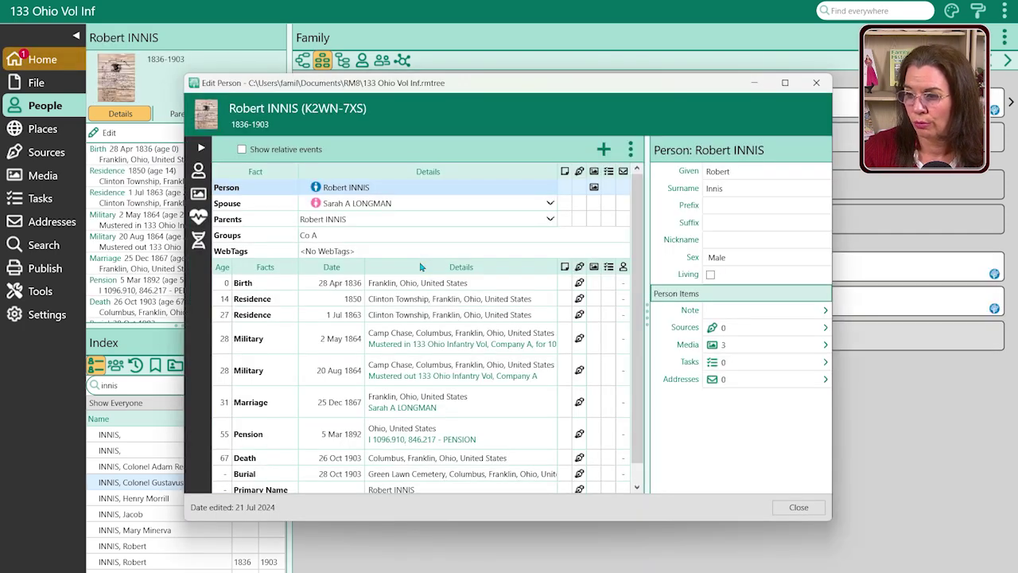
click(816, 83)
Check the facts in the records of the second and third children of the same family
double_click(469, 307)
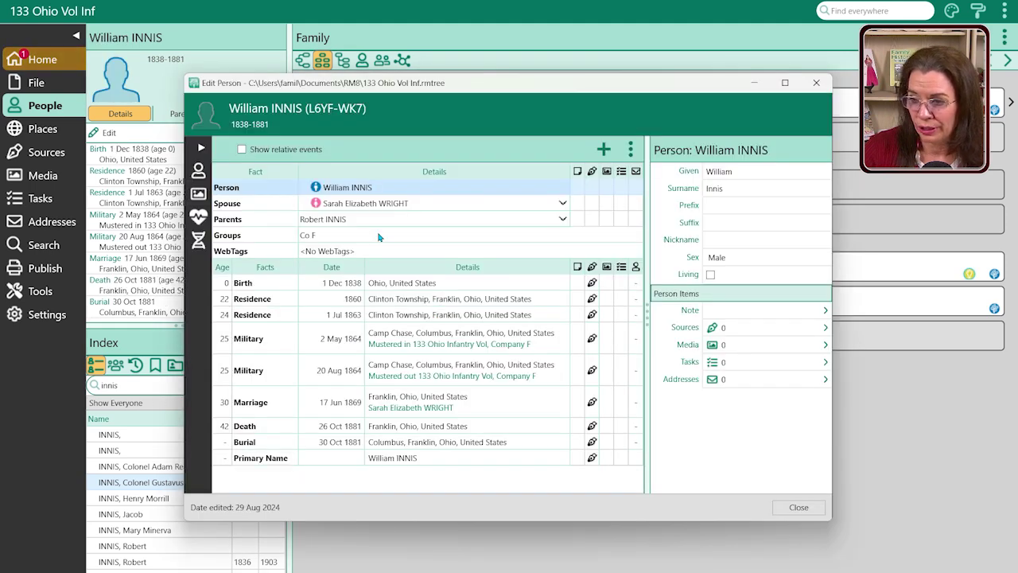
click(798, 507)
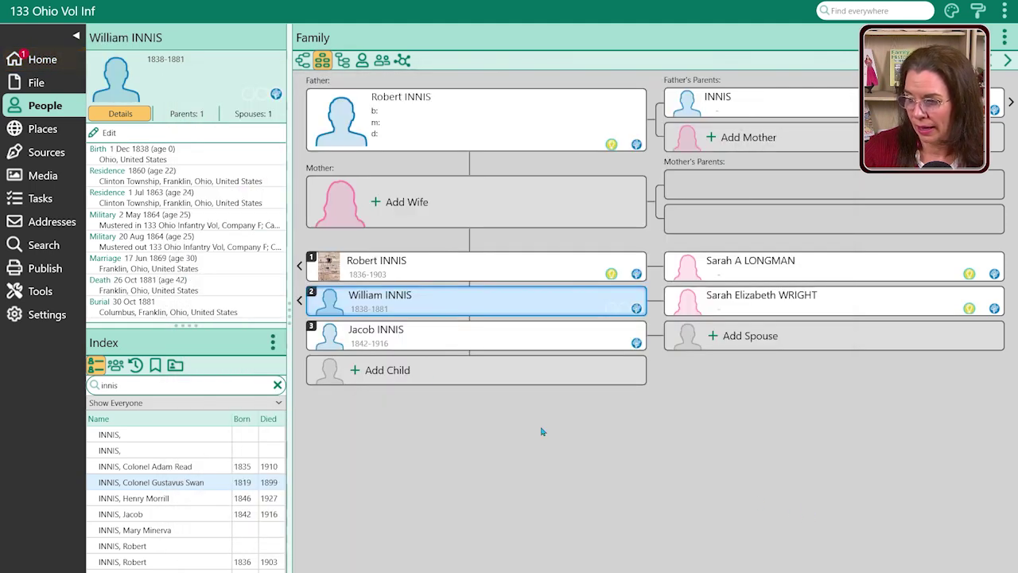
click(403, 342)
double_click(403, 342)
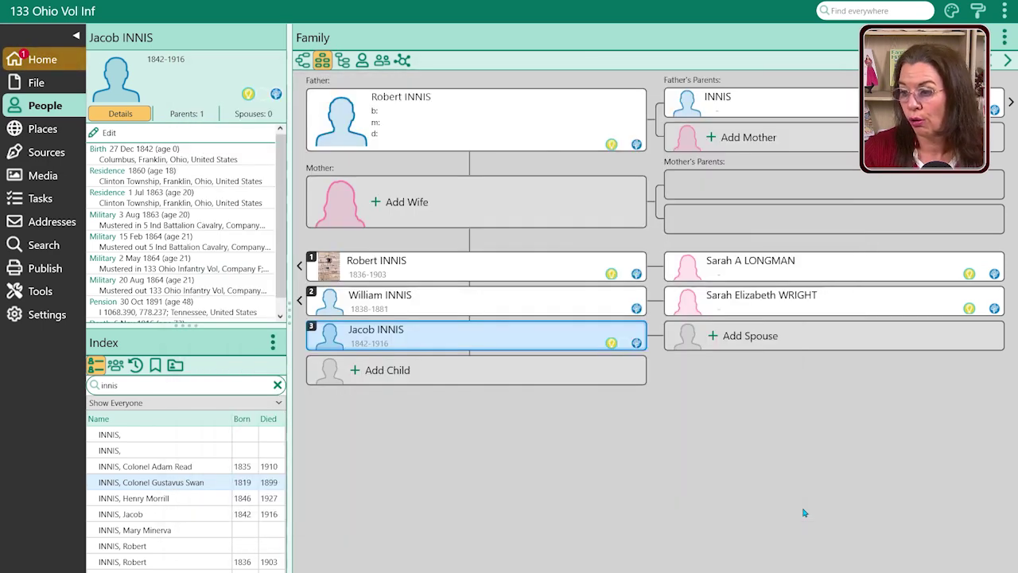
click(800, 506)
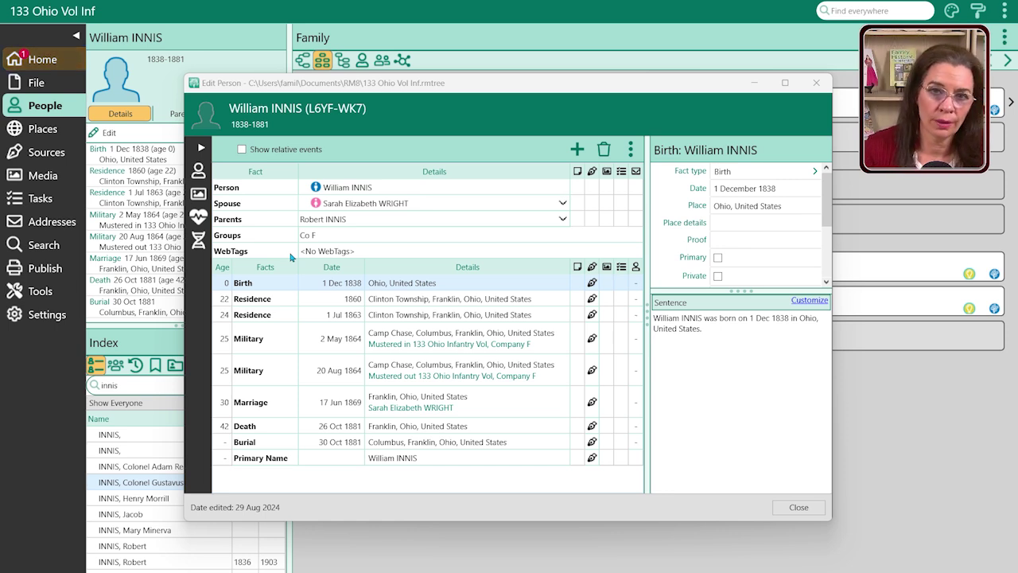
Examine the list of company groups in the second child's record, including Co B and Co F
click(370, 239)
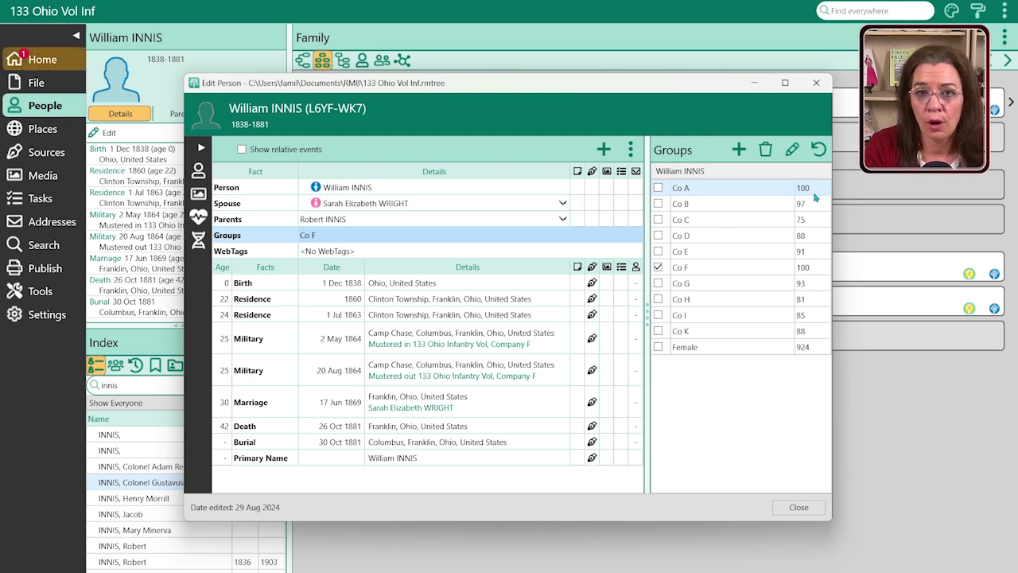
click(713, 208)
click(694, 275)
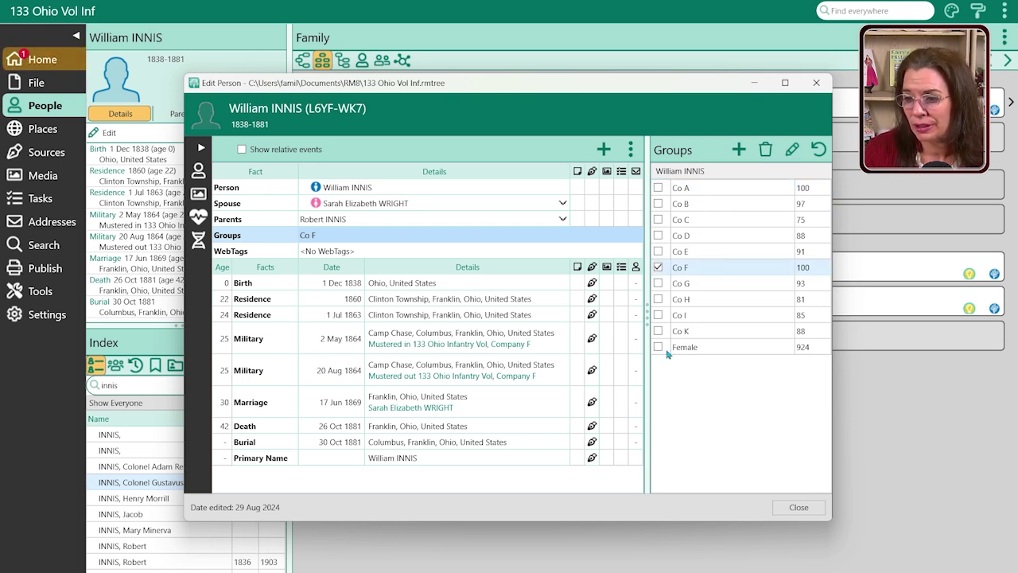
click(798, 507)
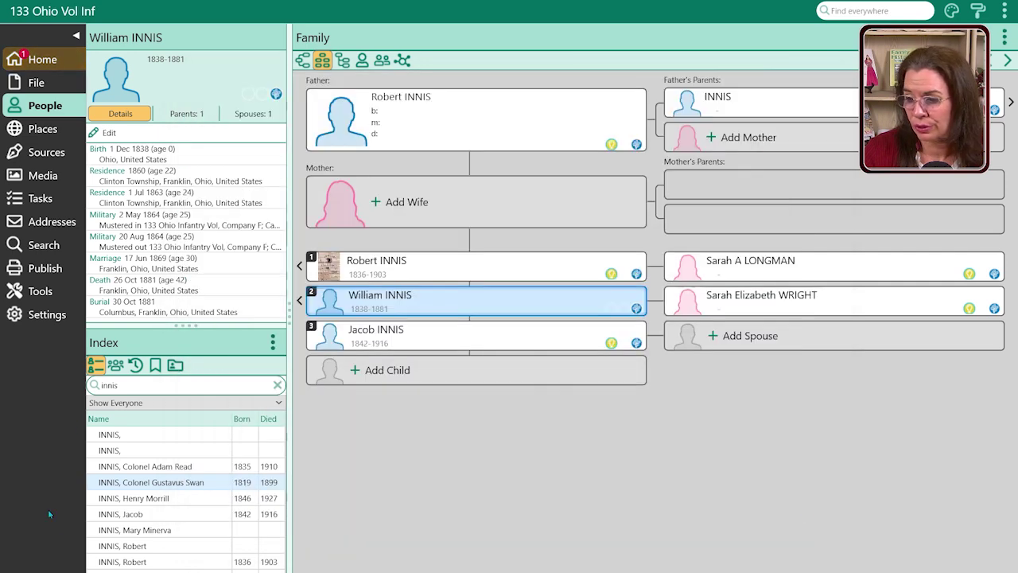
List all members of the Co A group in the index by applying that filter and clearing the surname search
click(131, 406)
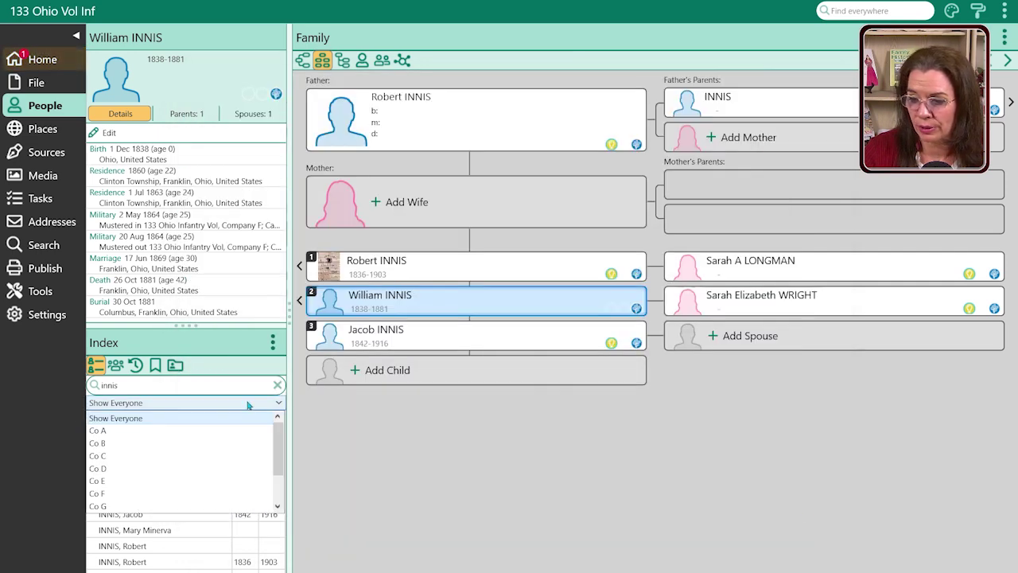
click(152, 437)
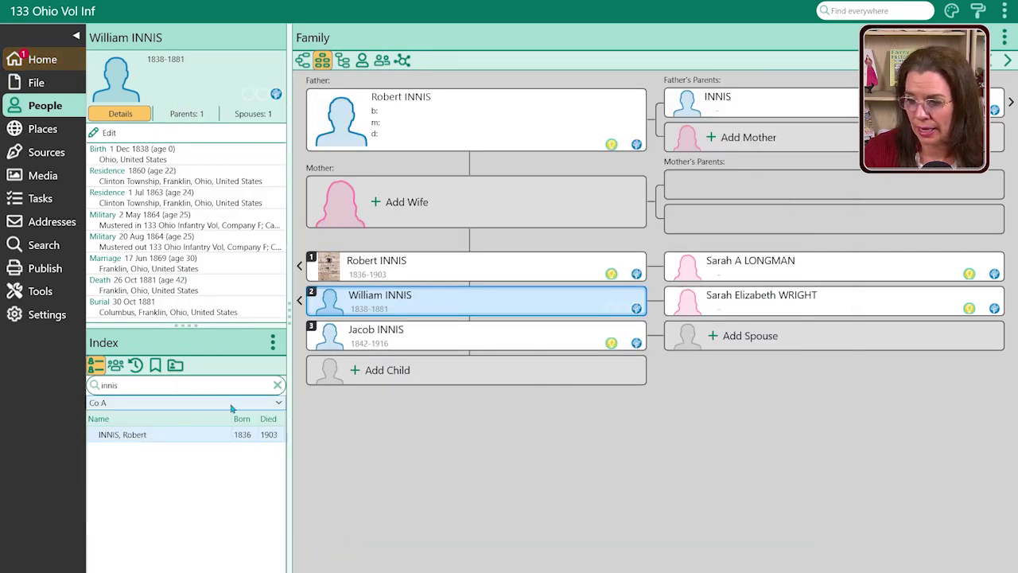
click(278, 385)
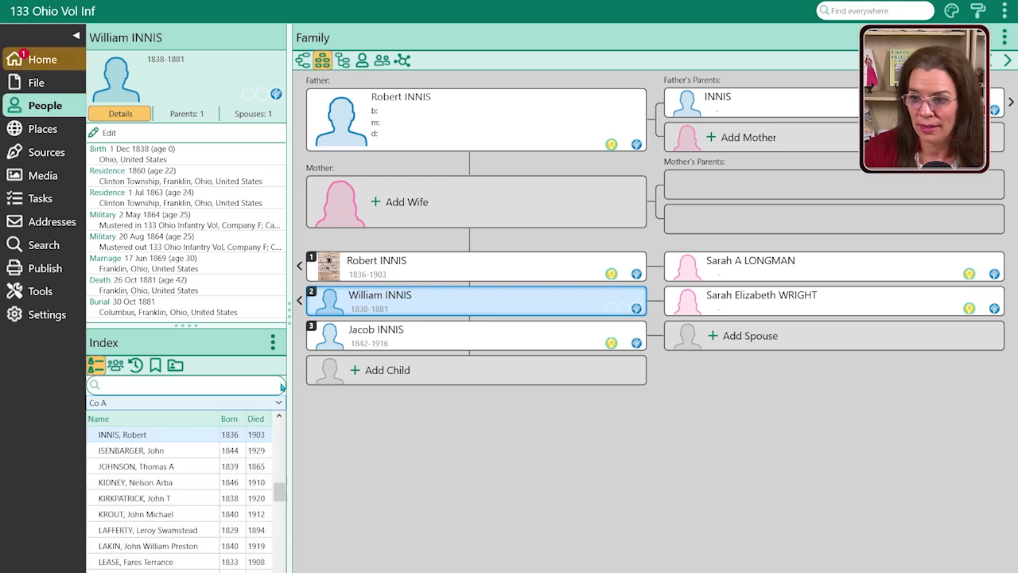
drag(280, 485, 283, 560)
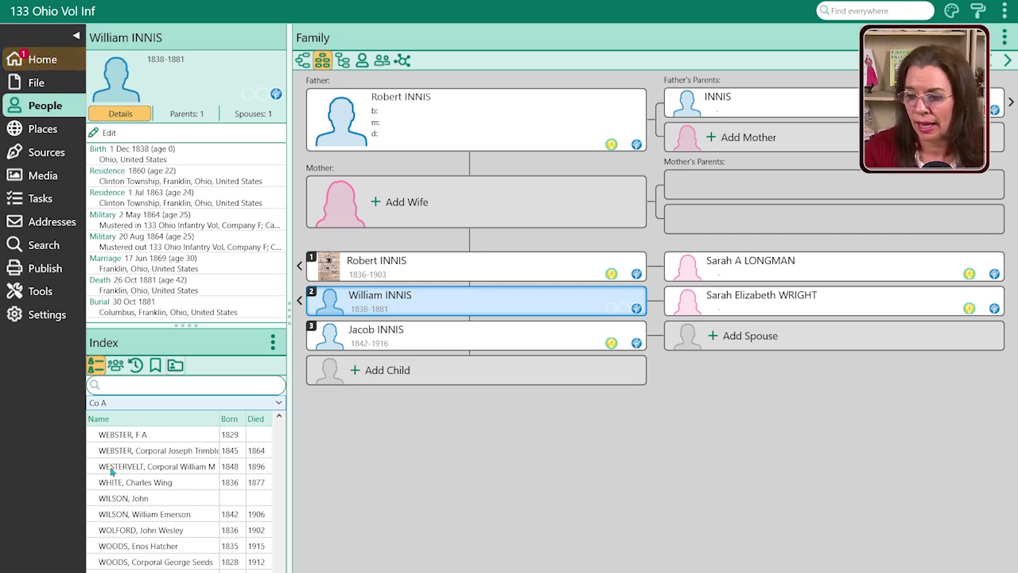
Show the families of the two adjacent Co A corporals near the end of the index, and filter the index to Co C
click(151, 450)
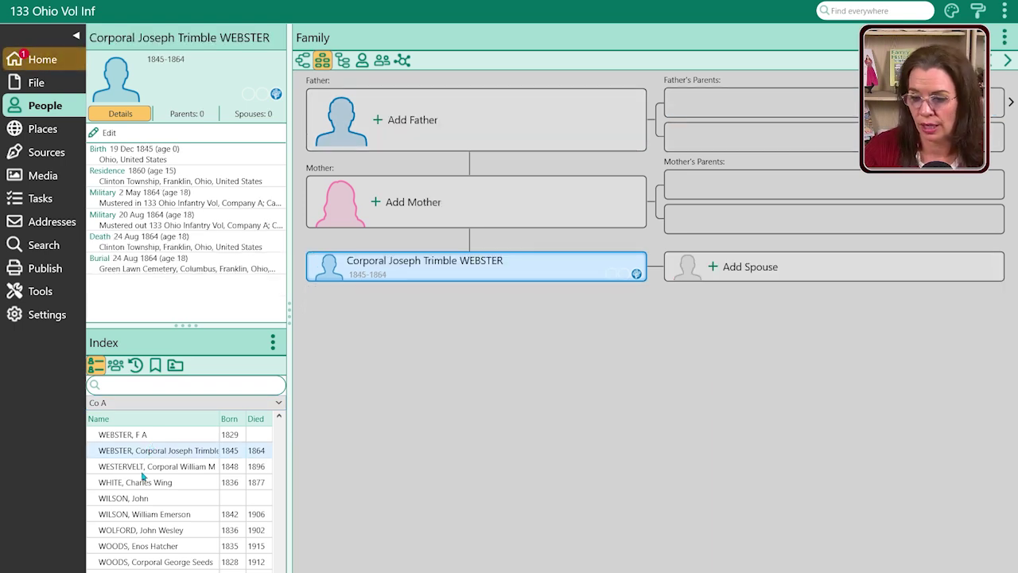
click(143, 472)
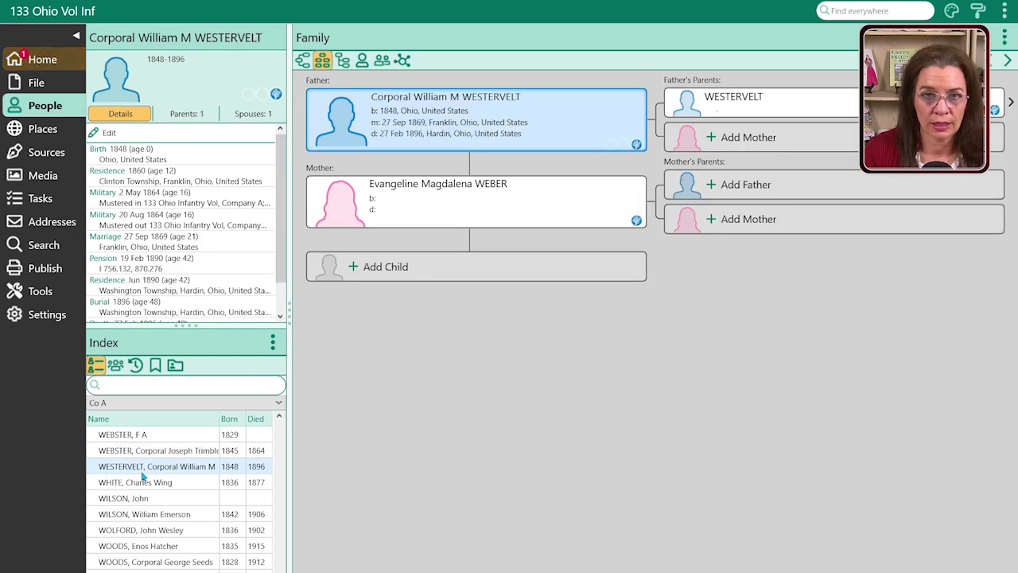
click(195, 402)
click(181, 457)
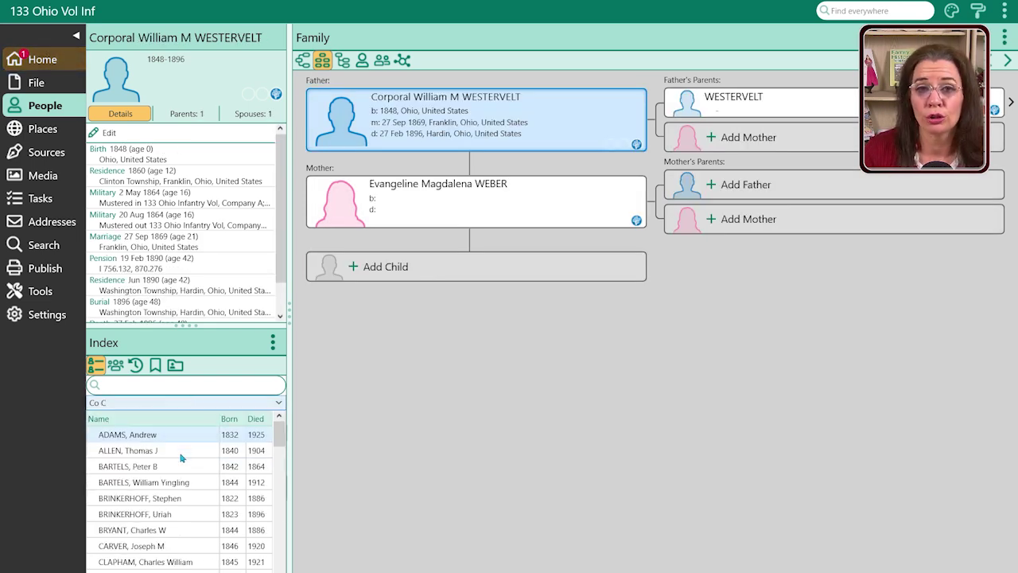
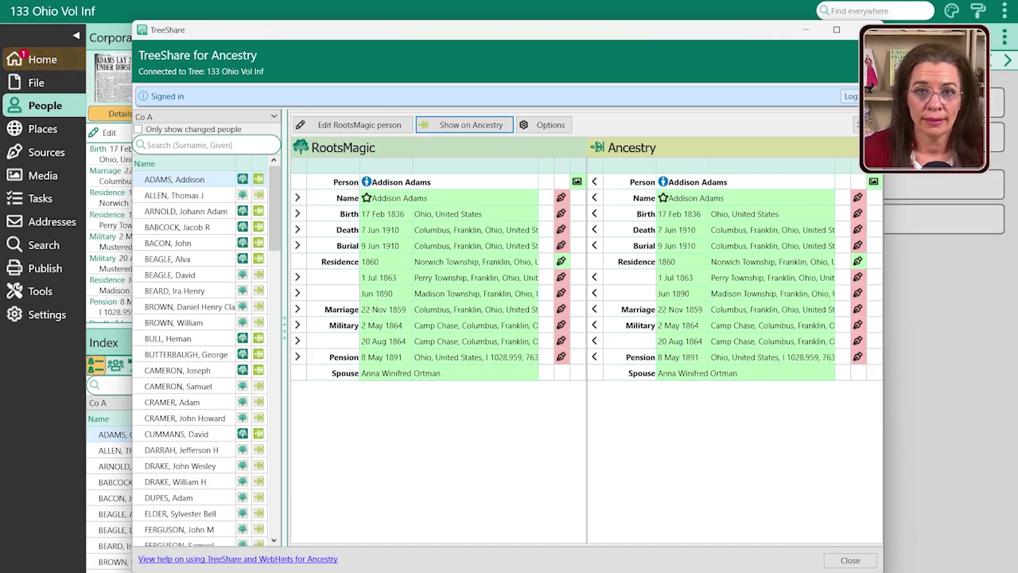
Show the soldier selected in TreeShare on Ancestry and examine his custom MyTreeTags for the 133rd Ohio Infantry companies
click(457, 127)
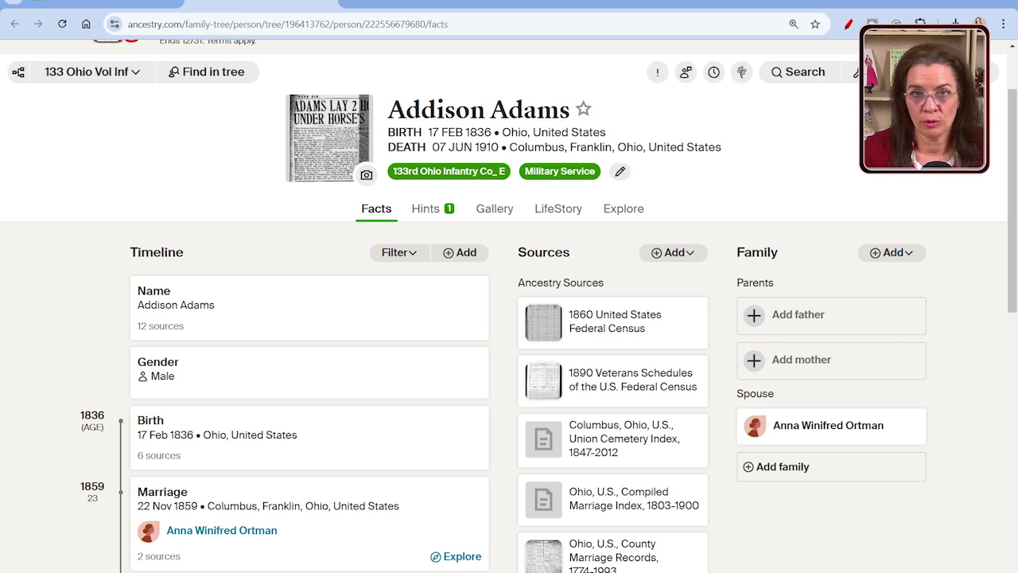
scroll(388, 361, down, 1)
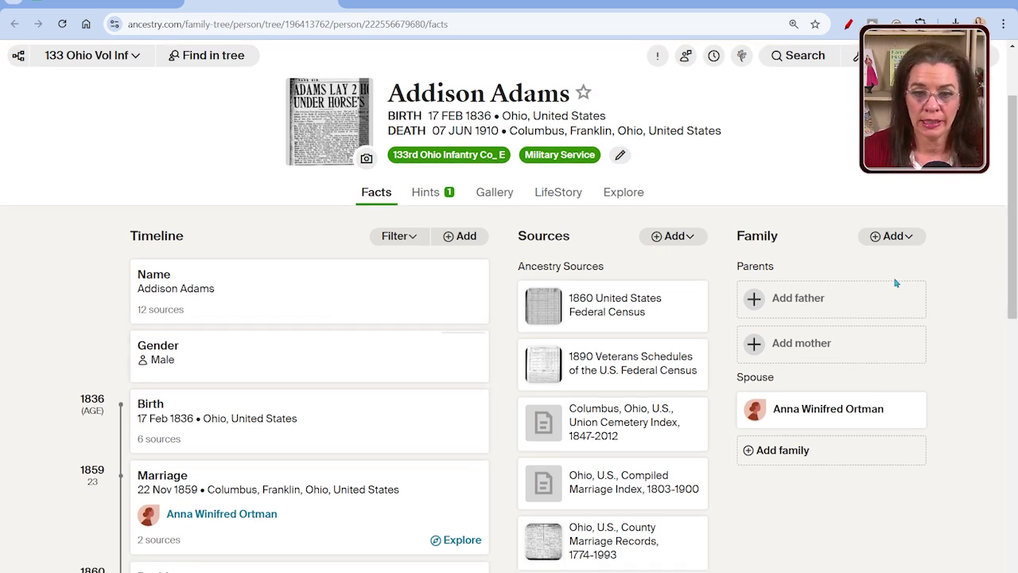
click(620, 156)
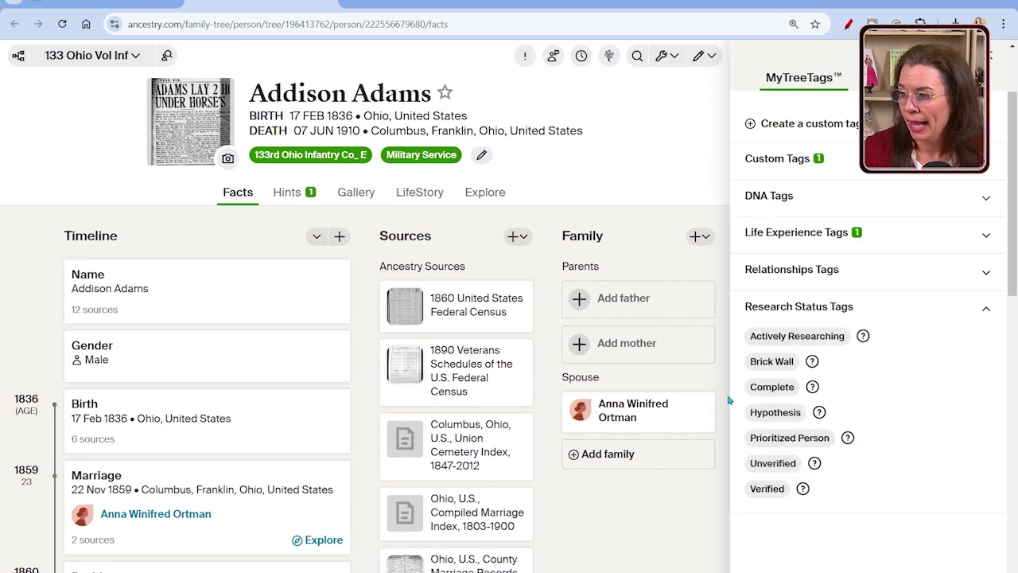
click(831, 163)
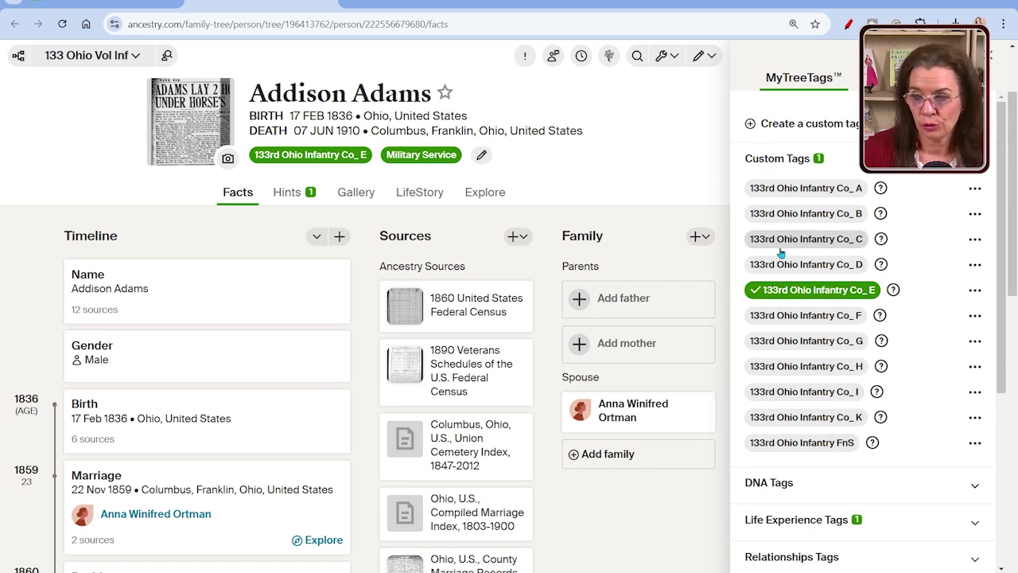
click(803, 123)
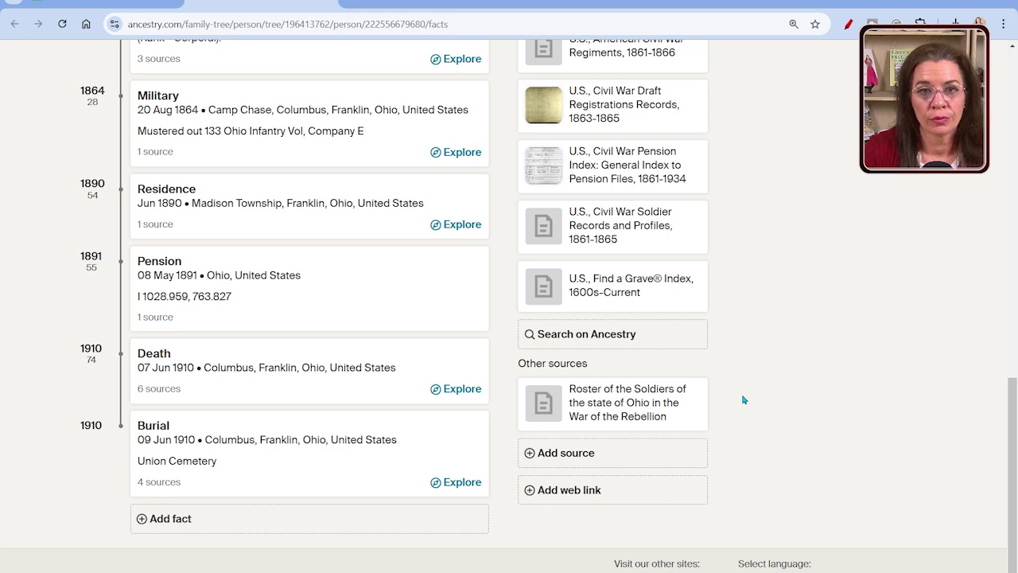
Review the soldier's Ancestry timeline facts and sources, including the Ohio soldiers' roster under Other sources, and open his hints
mouse_move(588, 407)
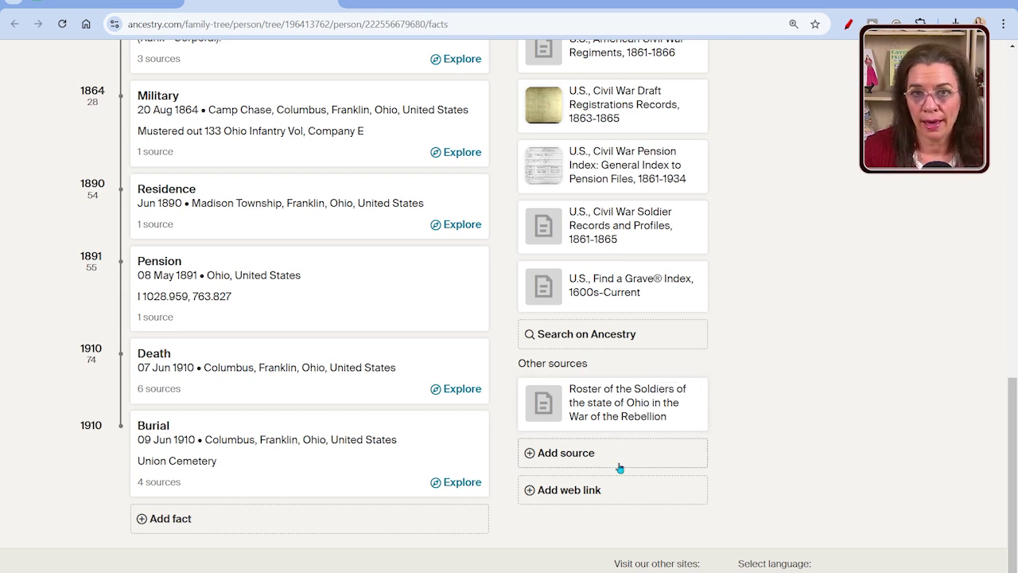
scroll(619, 467, up, 5)
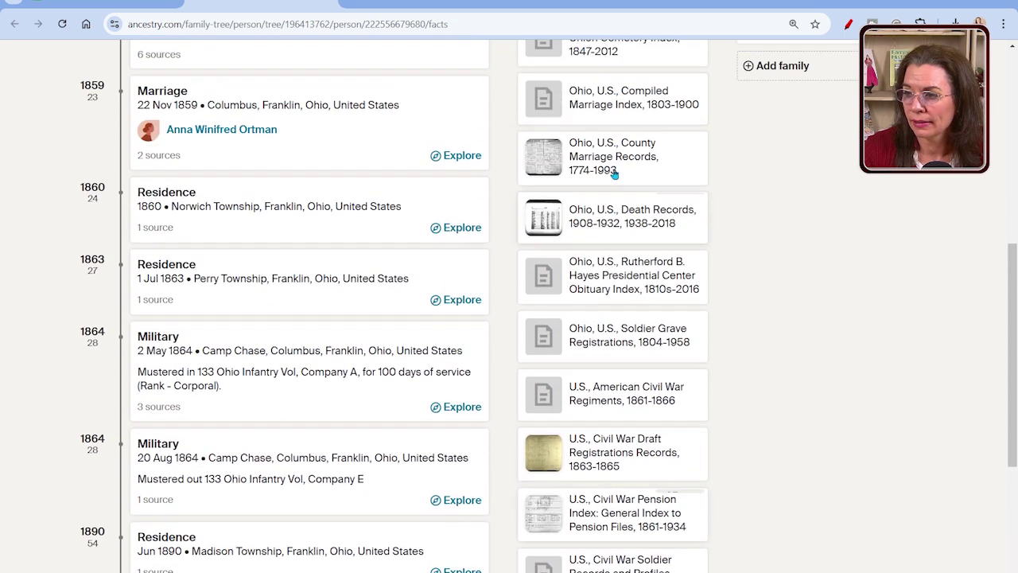
scroll(671, 322, up, 4)
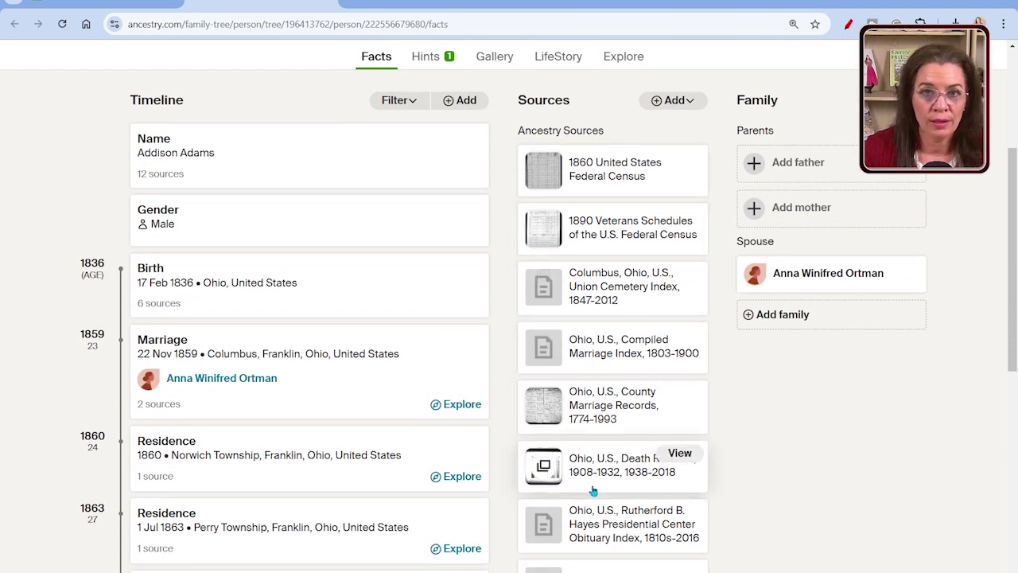
scroll(592, 490, down, 2)
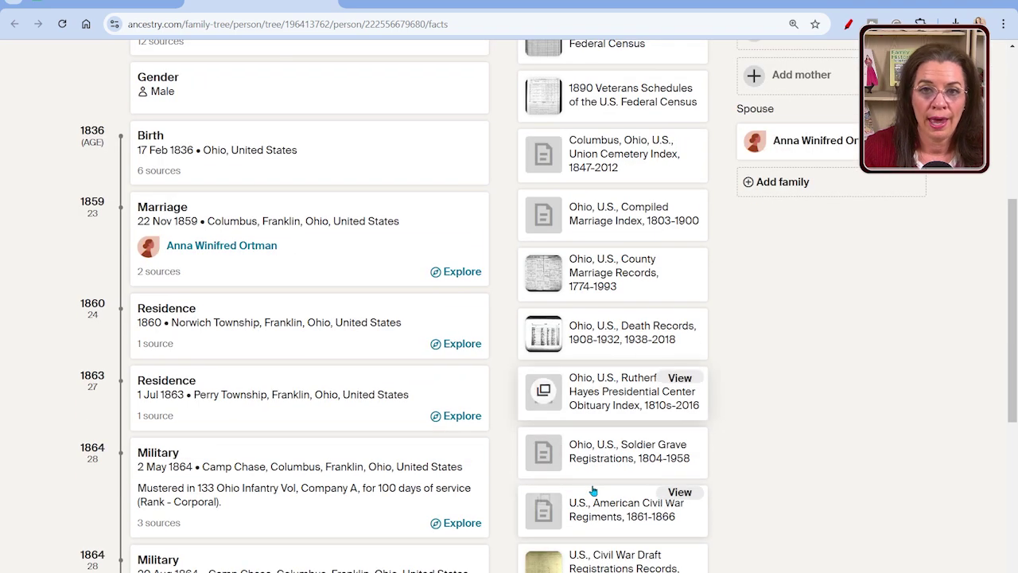
scroll(592, 490, down, 6)
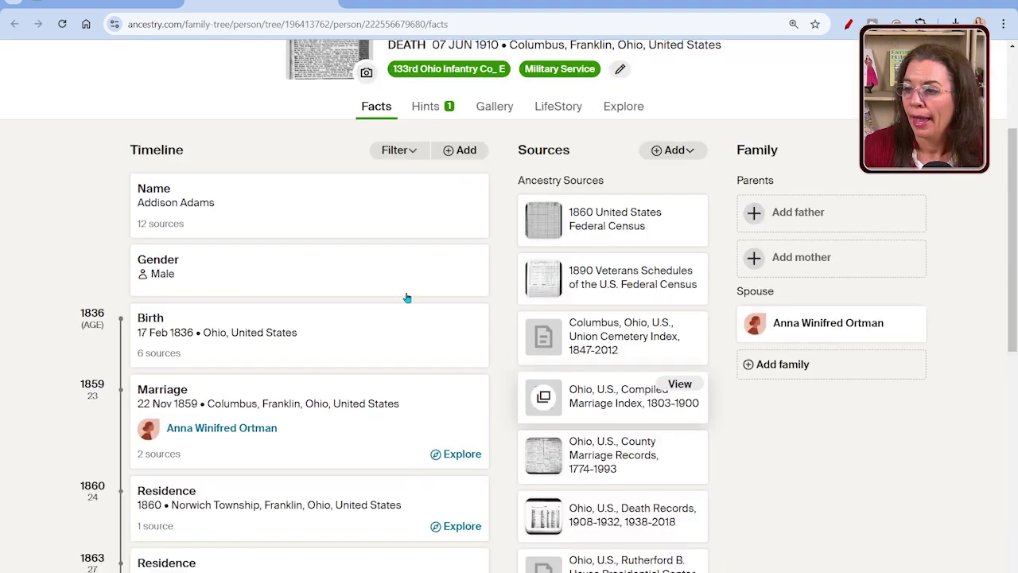
click(428, 105)
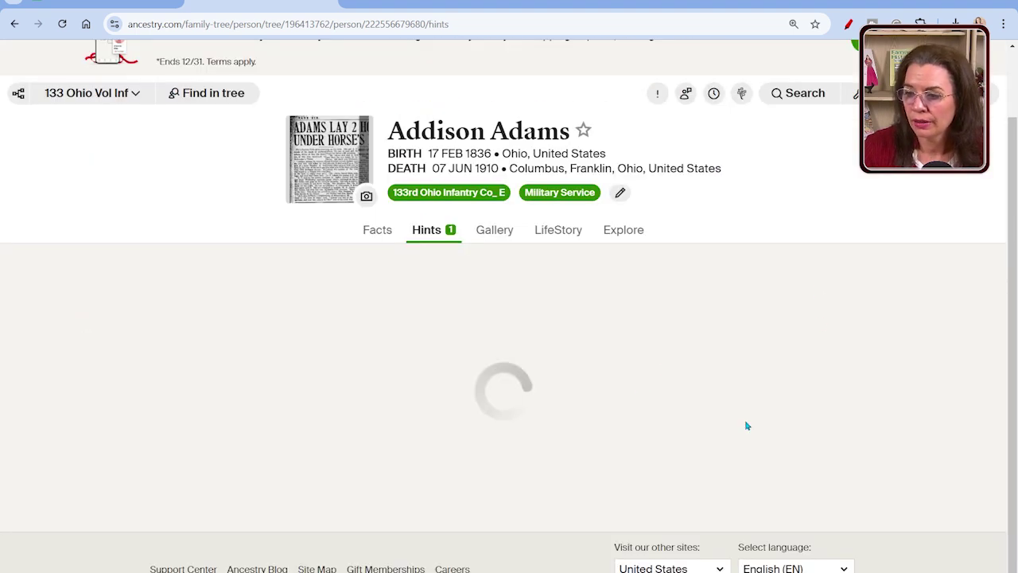
Examine the image for the Union Civil War veterans' headstones hint, return to the hints, and show the soldier's Ancestry facts
scroll(755, 413, down, 2)
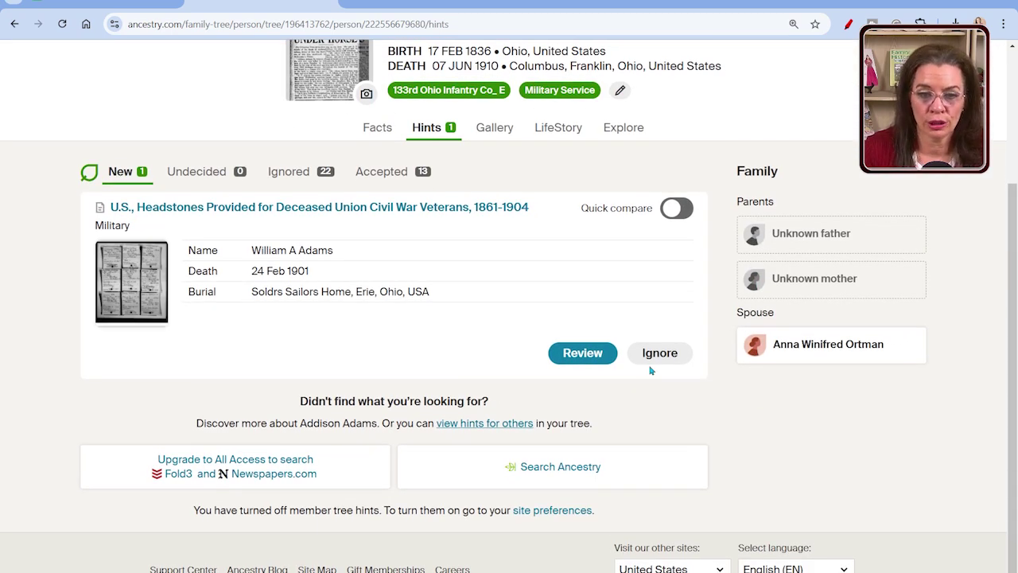
click(151, 285)
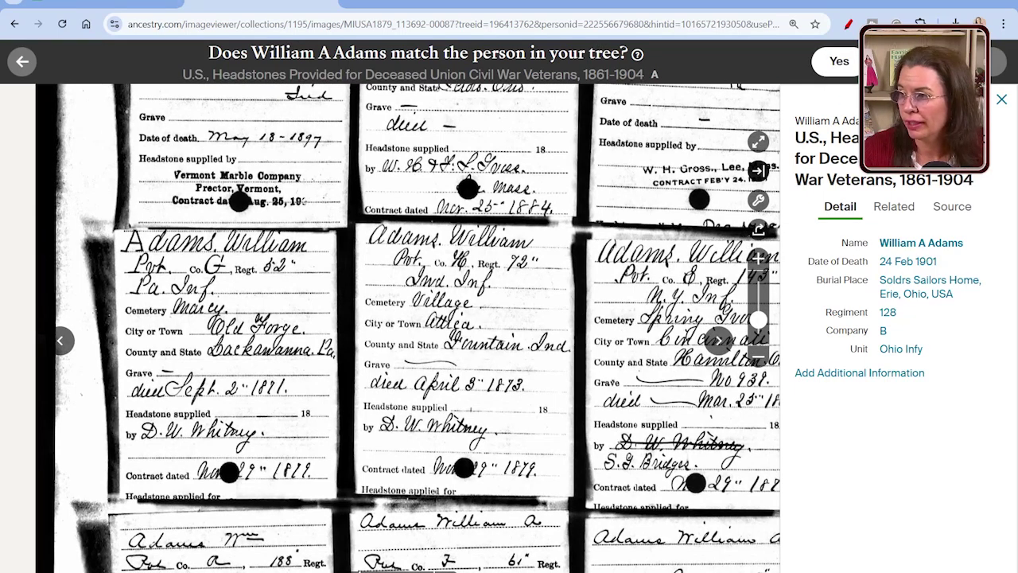
click(21, 62)
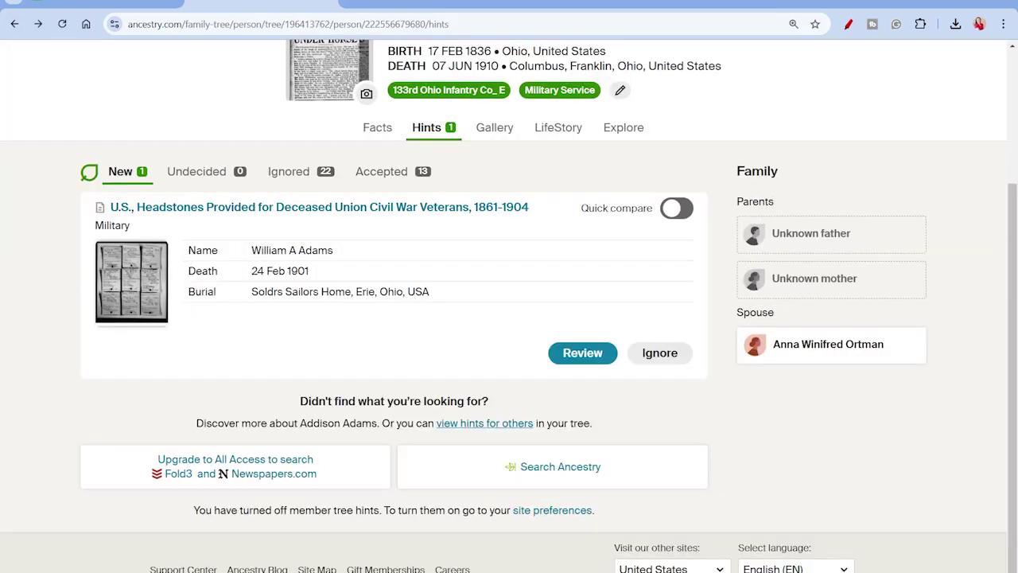
click(401, 131)
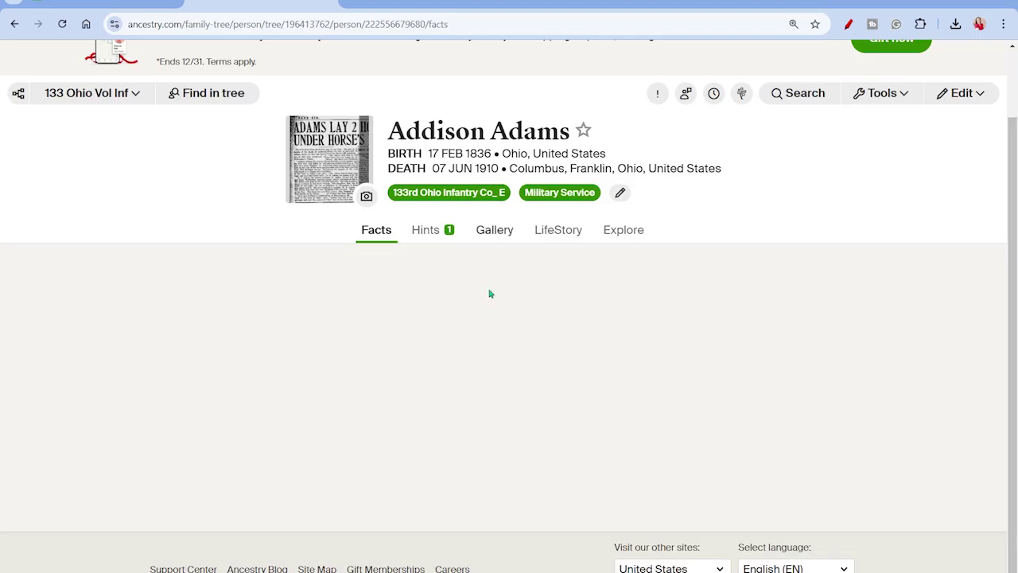
scroll(493, 340, down, 3)
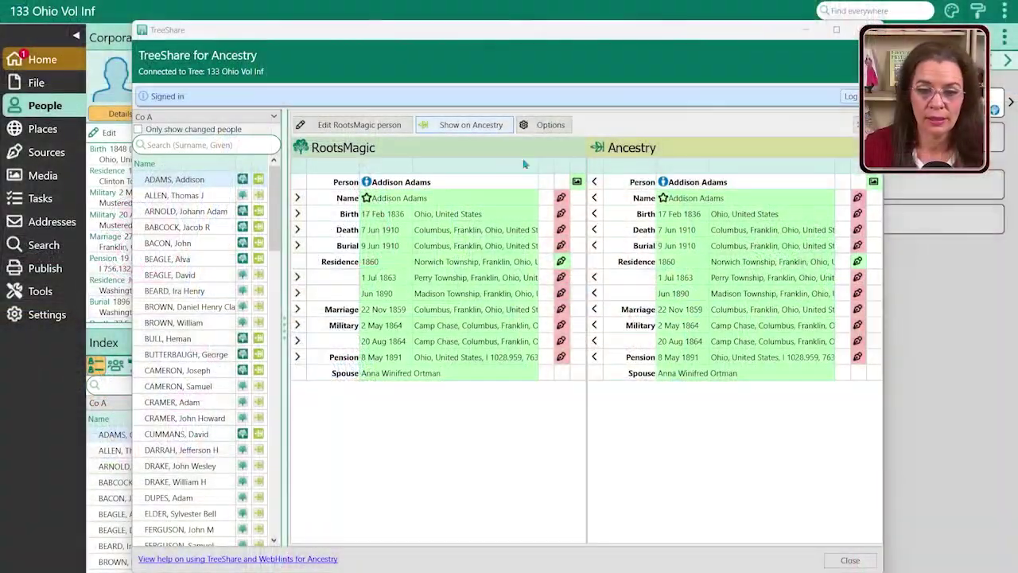
Preview updating the soldier's existing RootsMagic name with the new Ancestry sources in TreeShare, and cancel the update
click(595, 199)
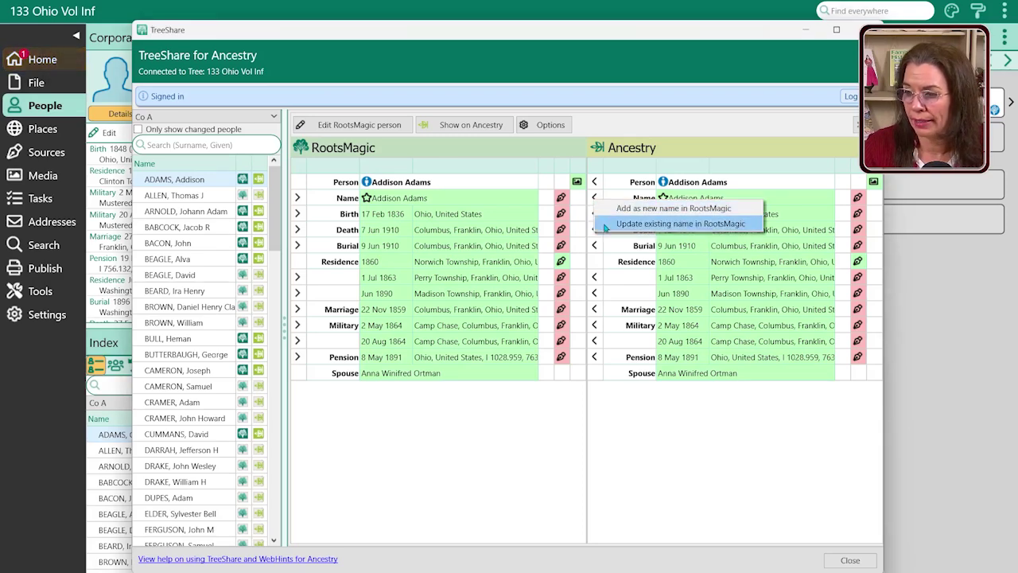
click(604, 224)
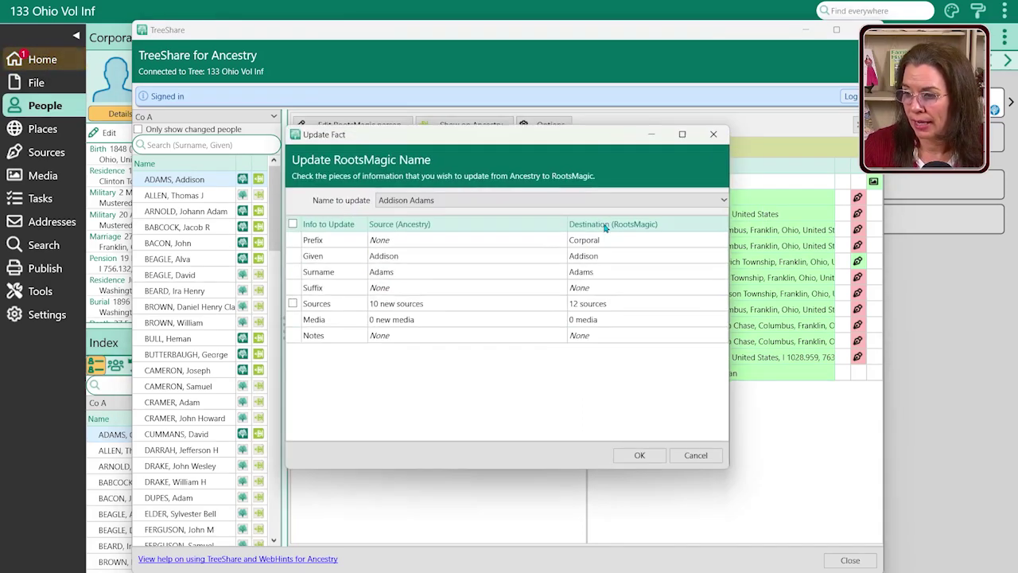
click(292, 303)
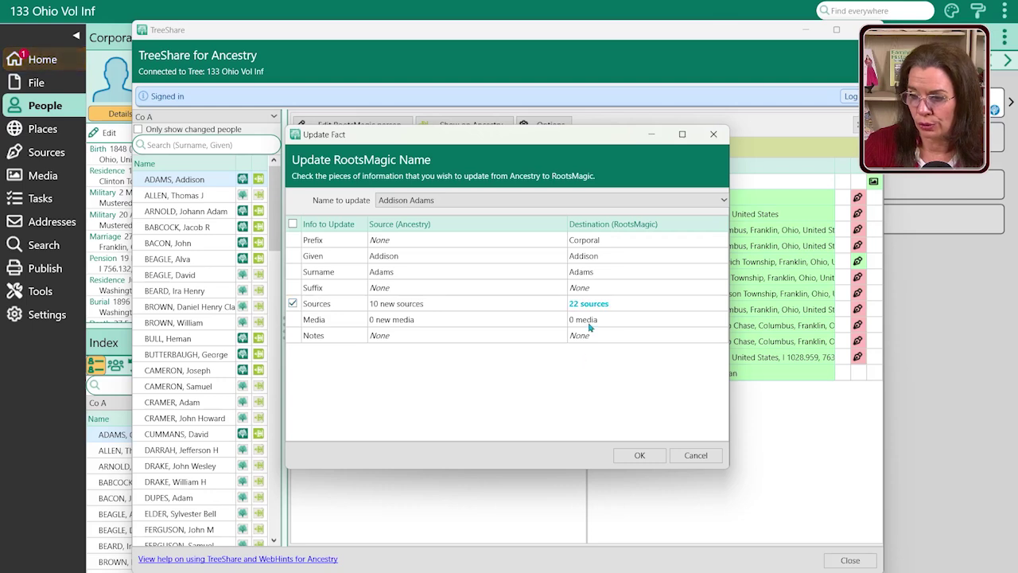
click(292, 303)
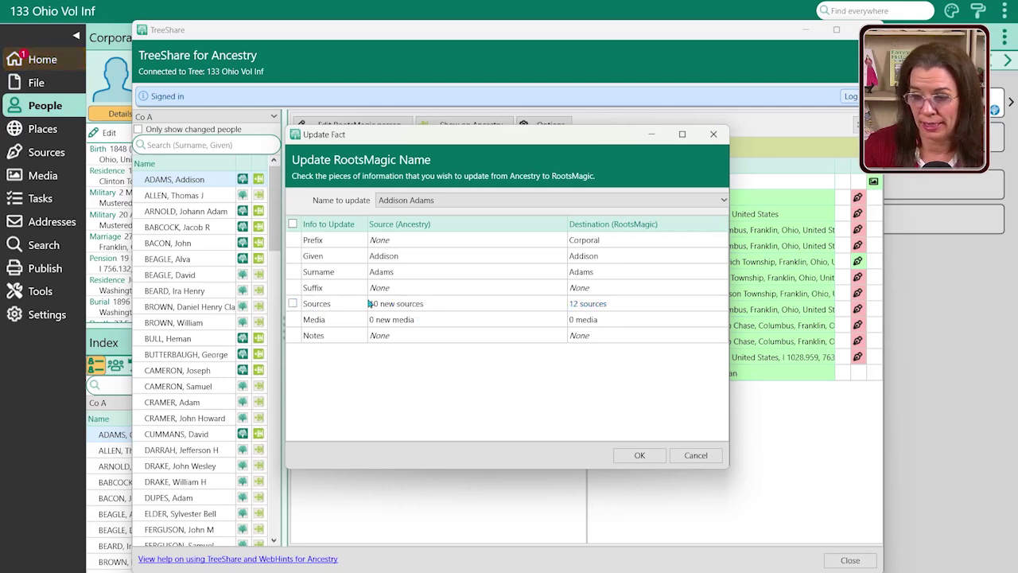
click(293, 303)
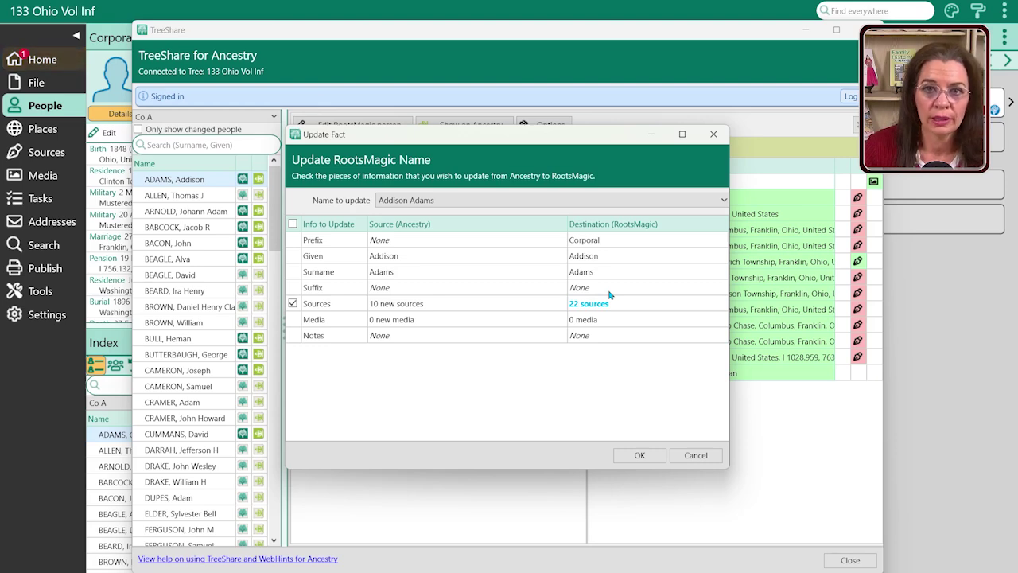
click(697, 455)
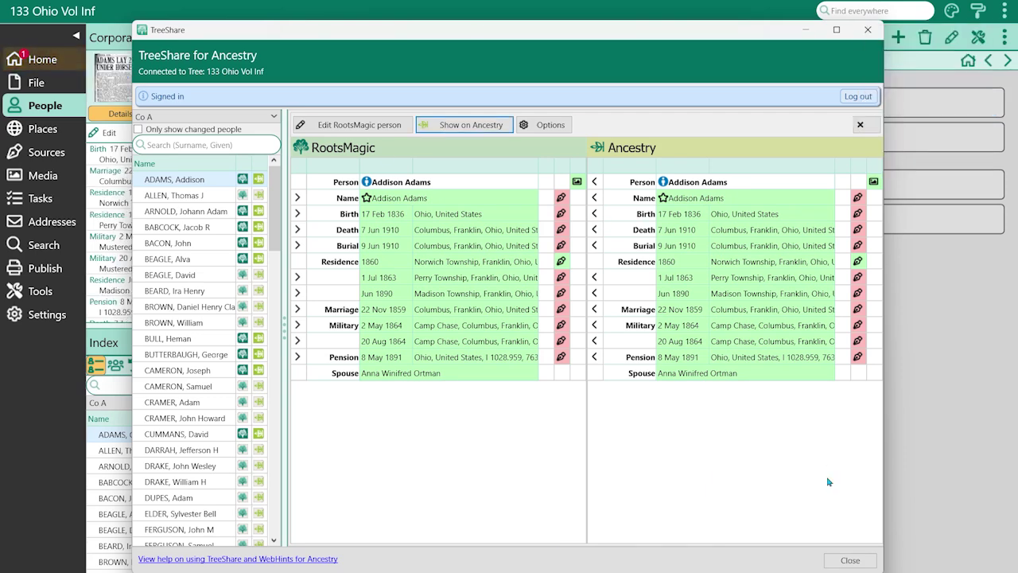
Close TreeShare and compare the soldier's RootsMagic facts and family members with his matched person in FamilySearch Person Tools
click(847, 559)
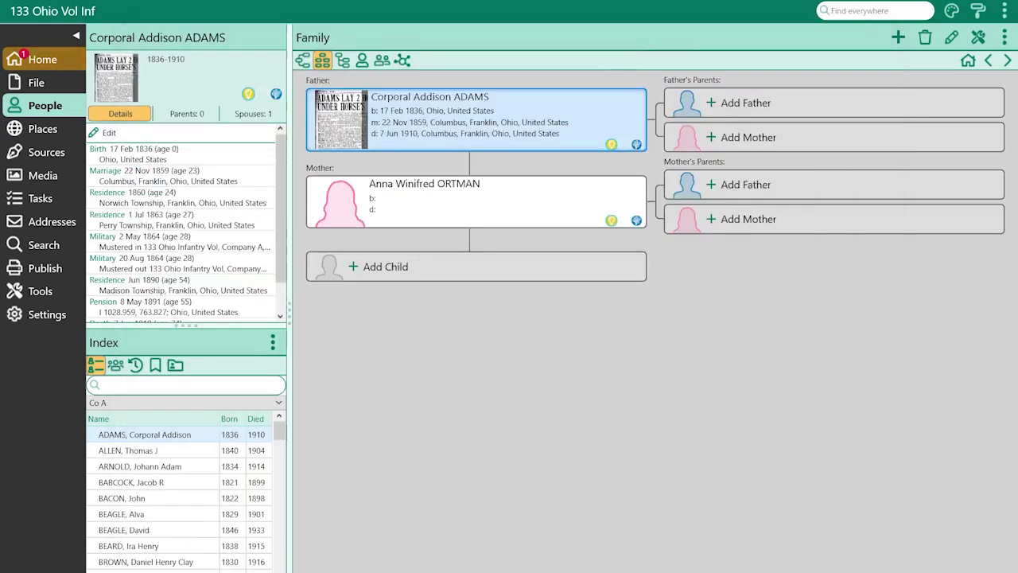
click(48, 571)
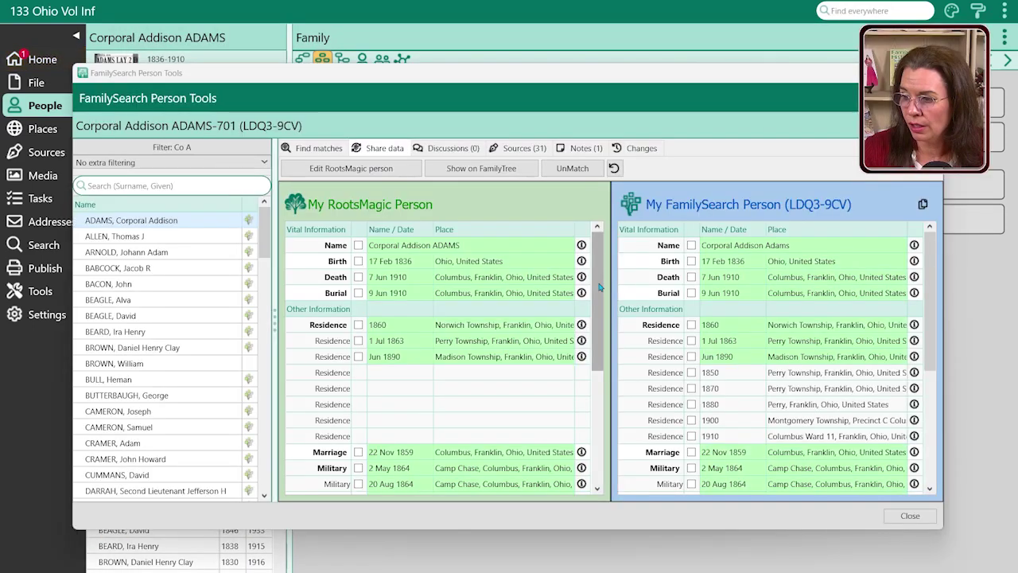
scroll(601, 341, down, 3)
scroll(601, 340, down, 1)
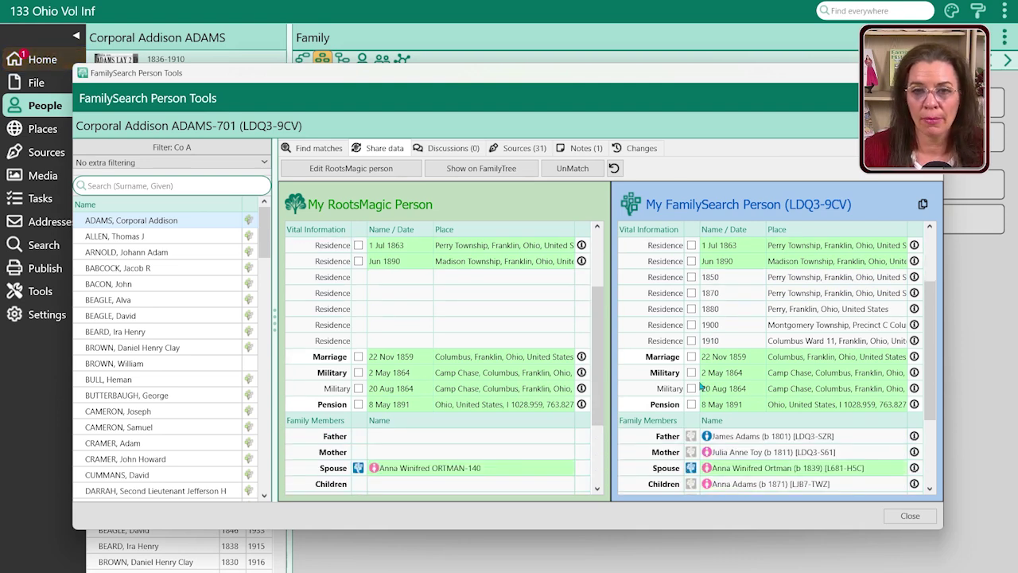
scroll(397, 316, up, 3)
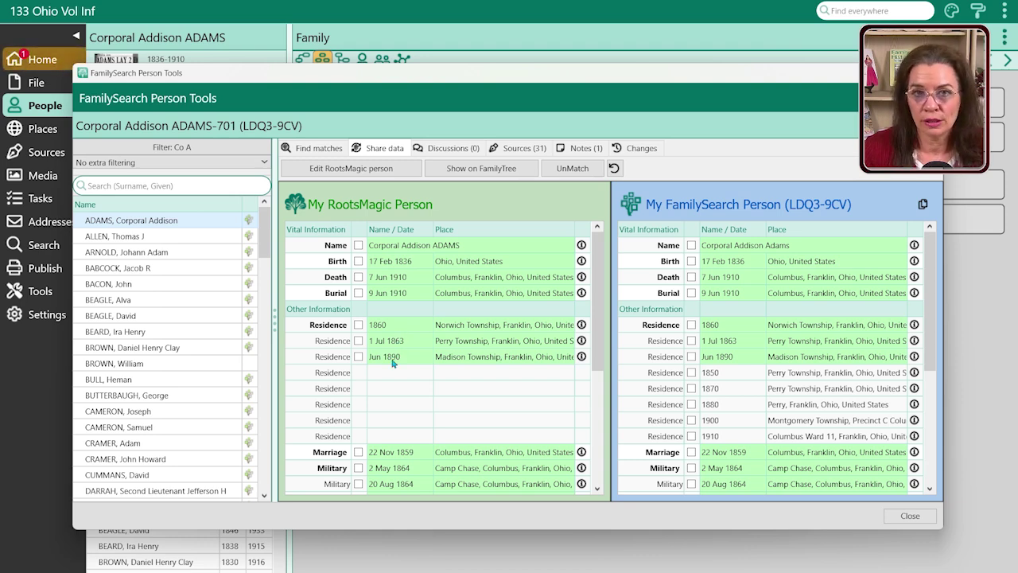
scroll(604, 342, down, 5)
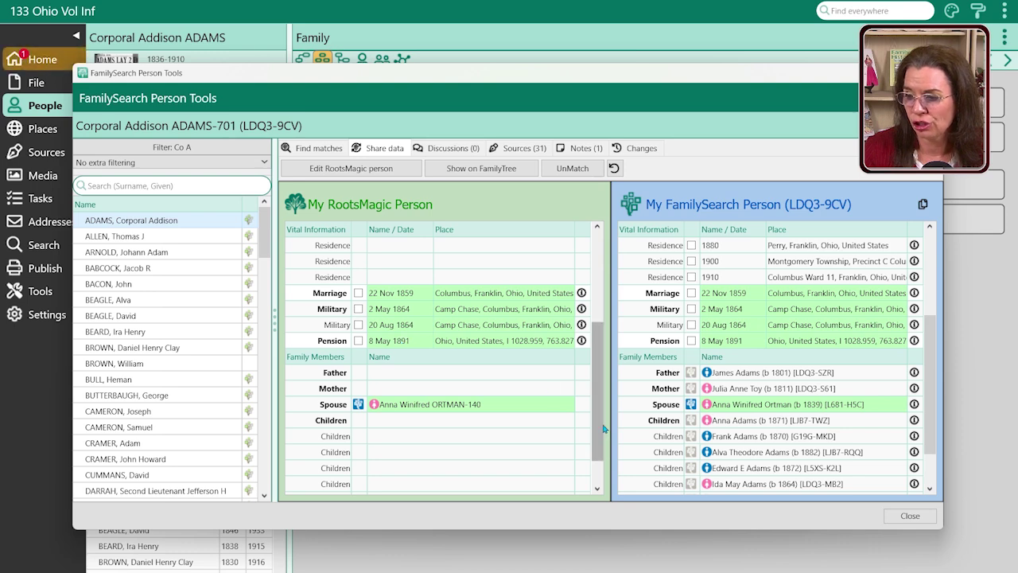
scroll(592, 398, down, 1)
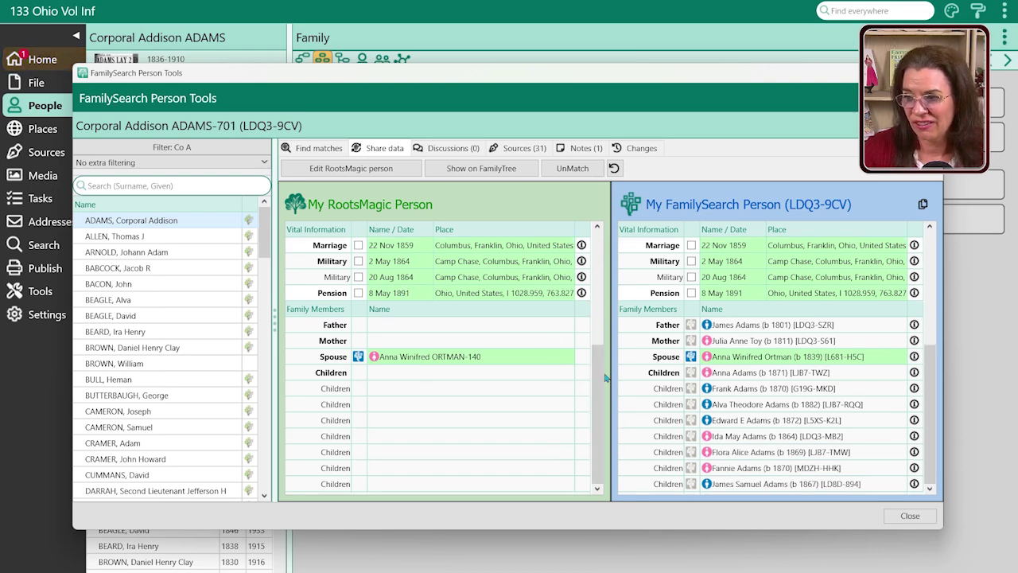
scroll(602, 344, up, 4)
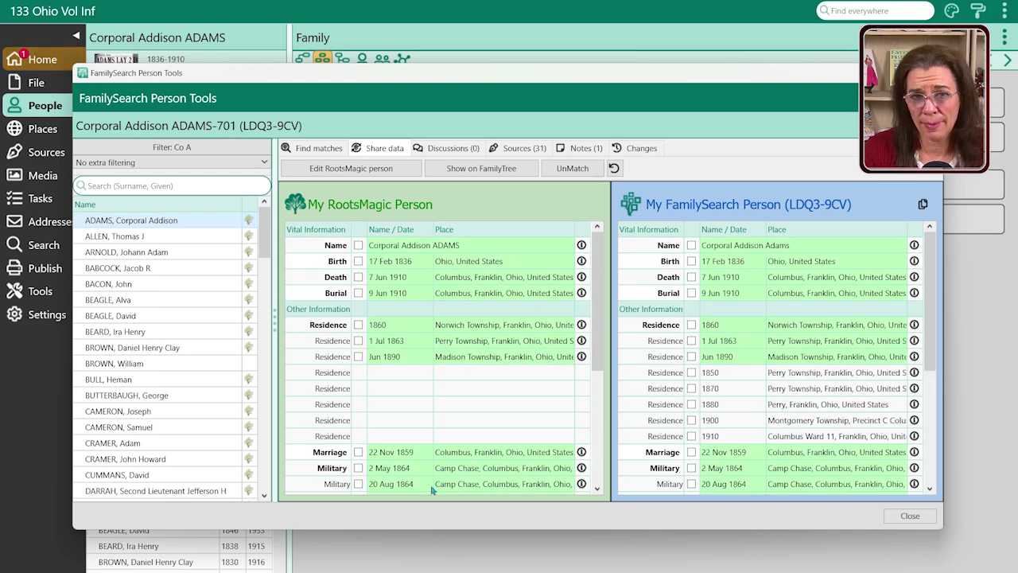
Preview replacing the 1860 Norwich Township residence in FamilySearch with the RootsMagic fact, including the reason field, and cancel
click(359, 326)
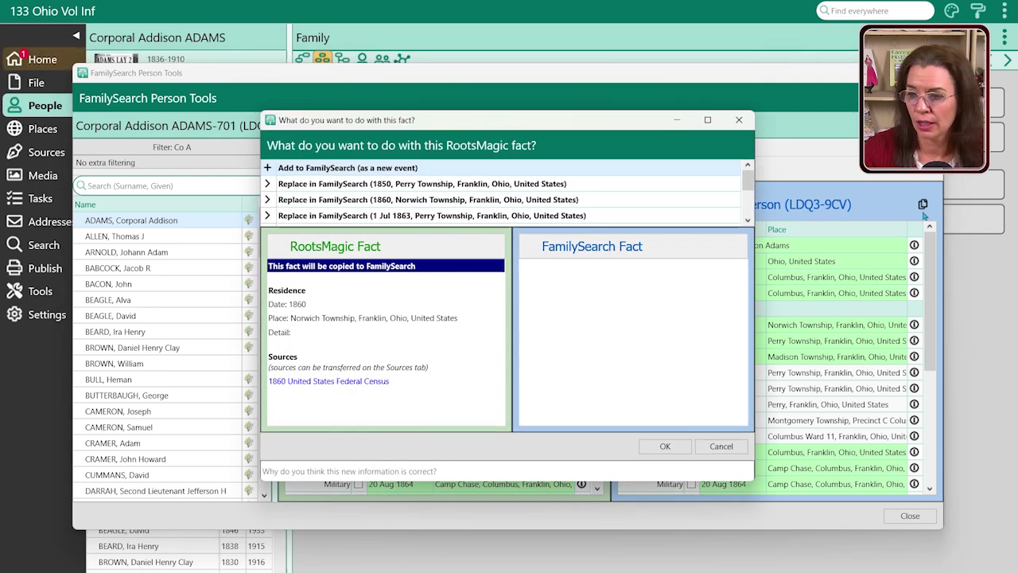
click(371, 202)
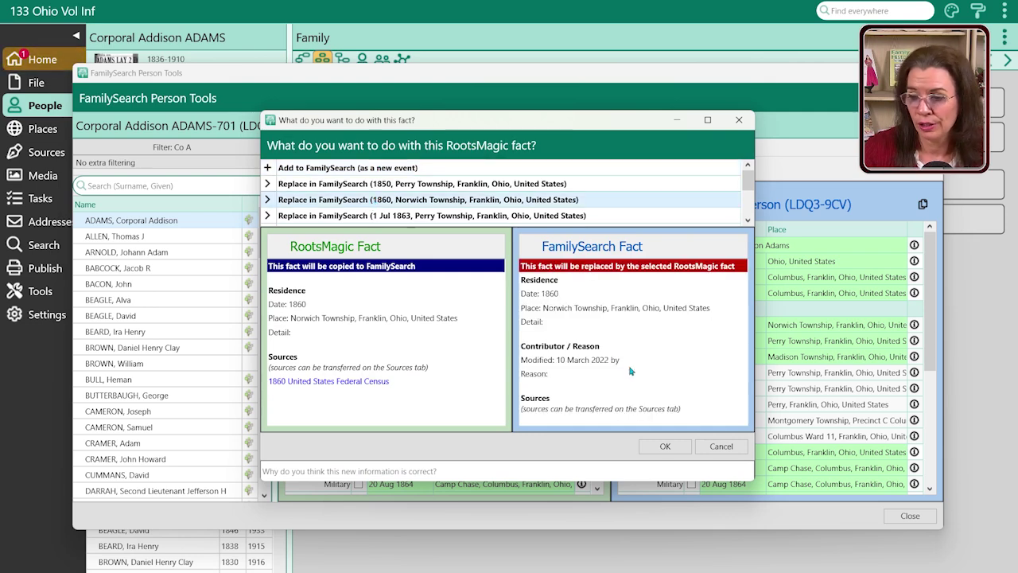
click(379, 469)
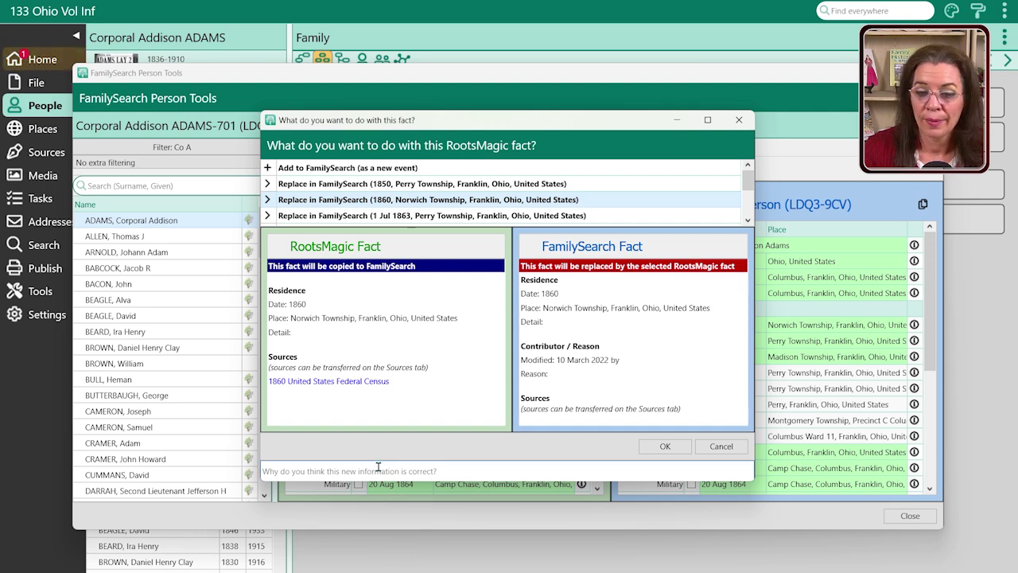
click(735, 447)
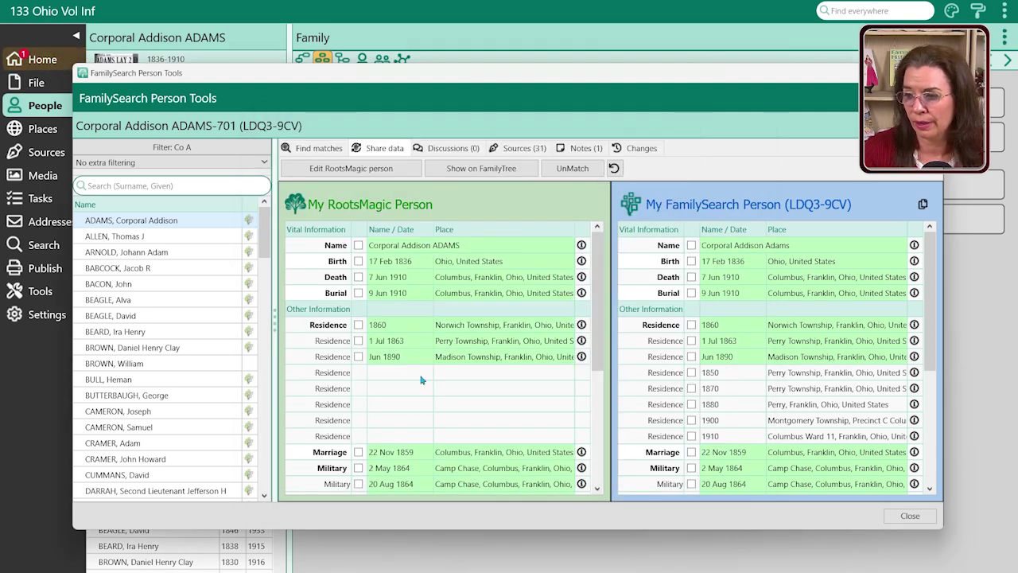
Review the soldier's RootsMagic and FamilySearch sources and notes side by side
click(519, 148)
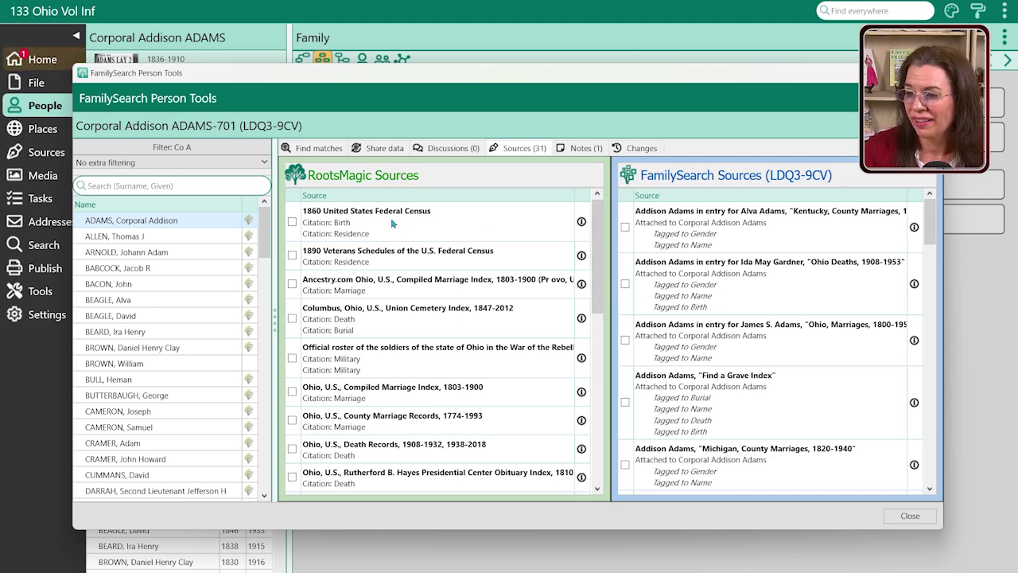
click(583, 148)
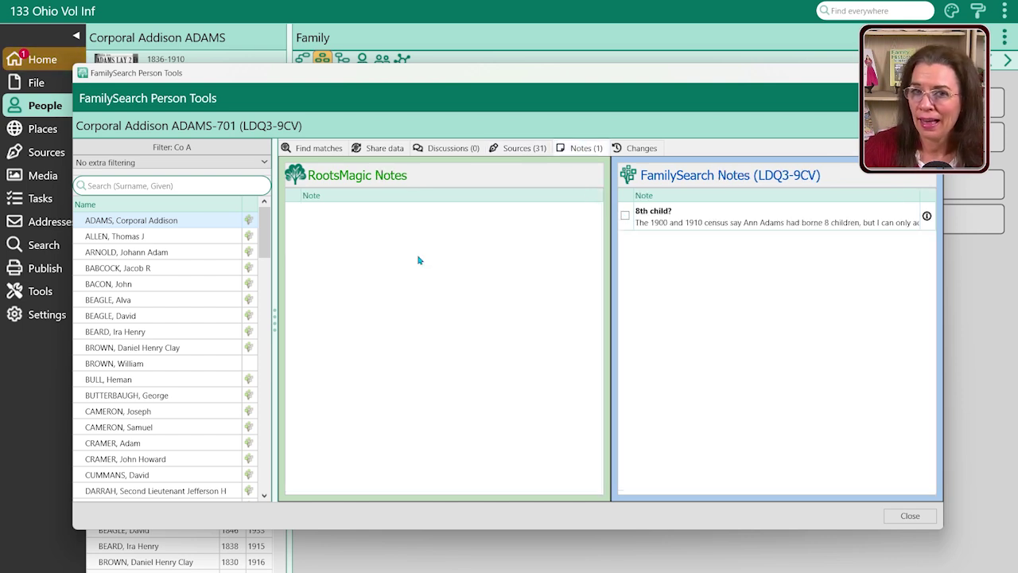